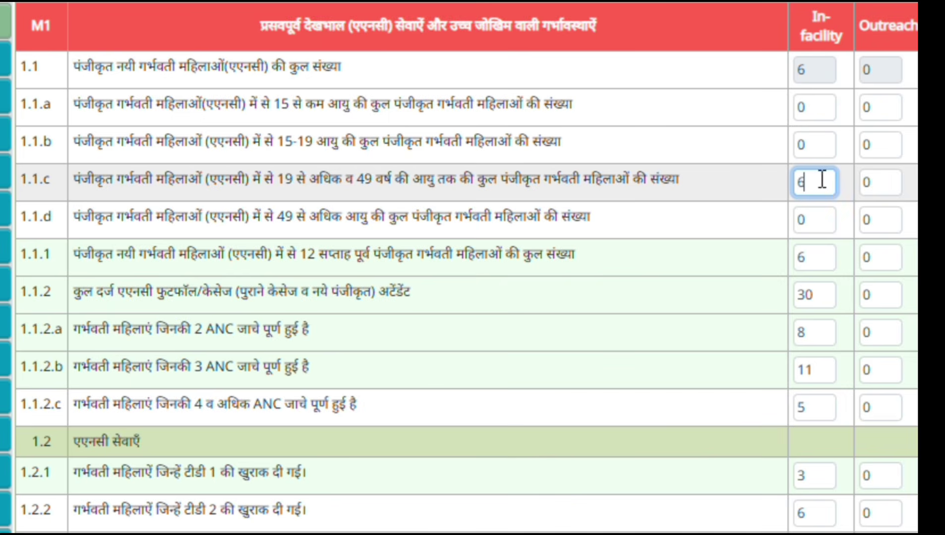
# Step: Compare the in-facility ANC footfall in row 1.1.2 with the new registrations in rows 1.1.c and 1.1.1 and the ANC counts in rows 1.1.2.a to 1.1.2.c
pyautogui.moveTo(866, 174); pyautogui.dragTo(842, 172)
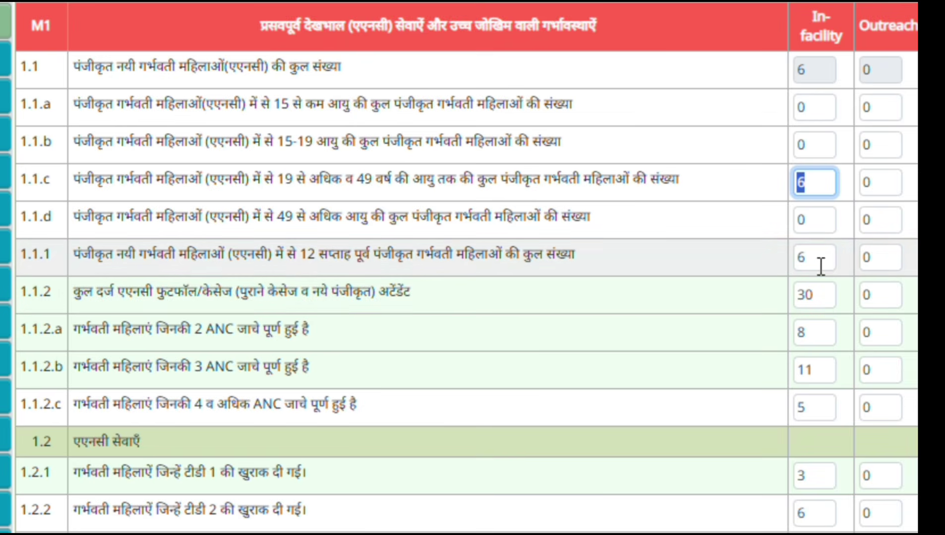
pyautogui.moveTo(810, 257); pyautogui.dragTo(786, 259)
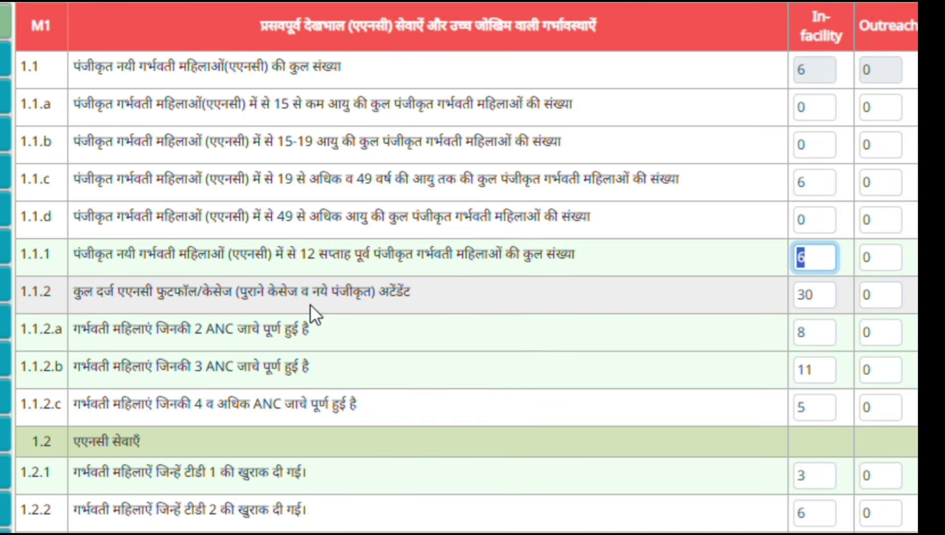
pyautogui.moveTo(242, 292); pyautogui.dragTo(383, 303)
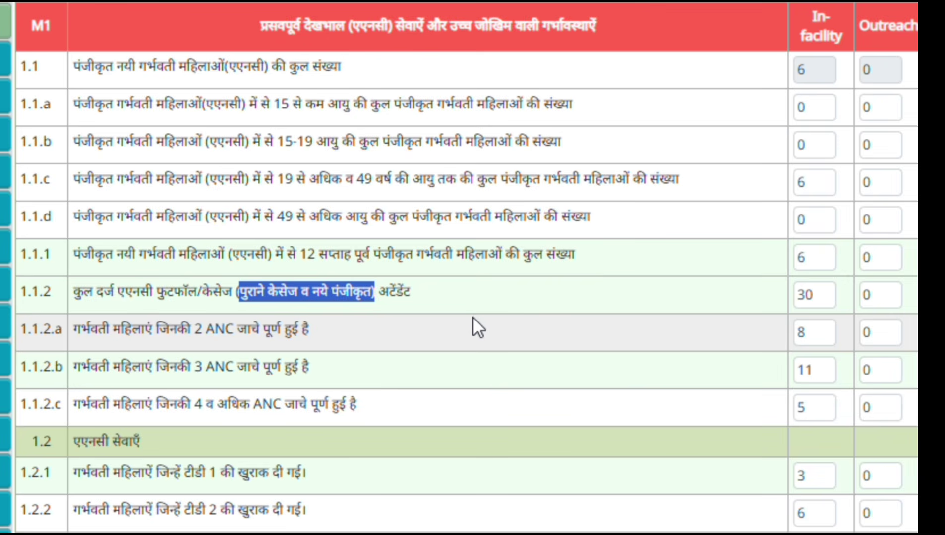
pyautogui.click(800, 182)
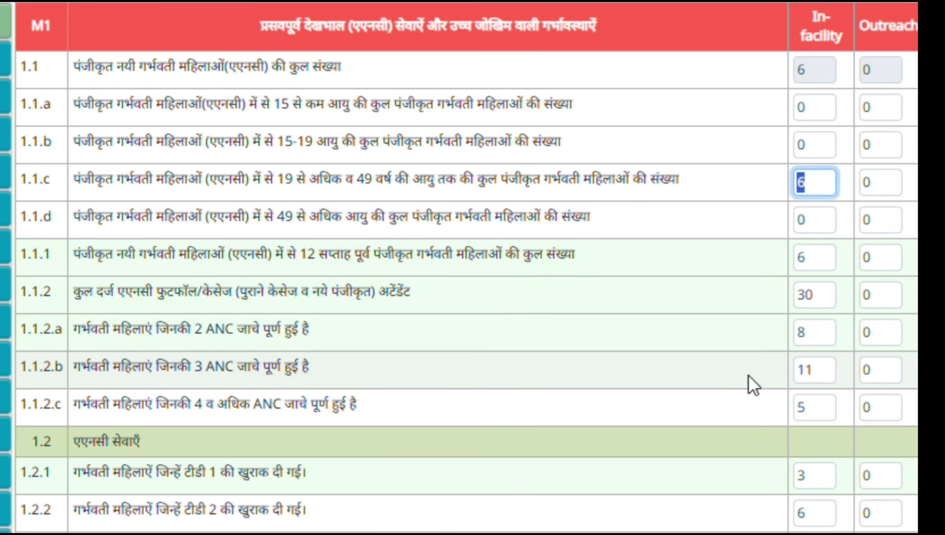
pyautogui.click(818, 332)
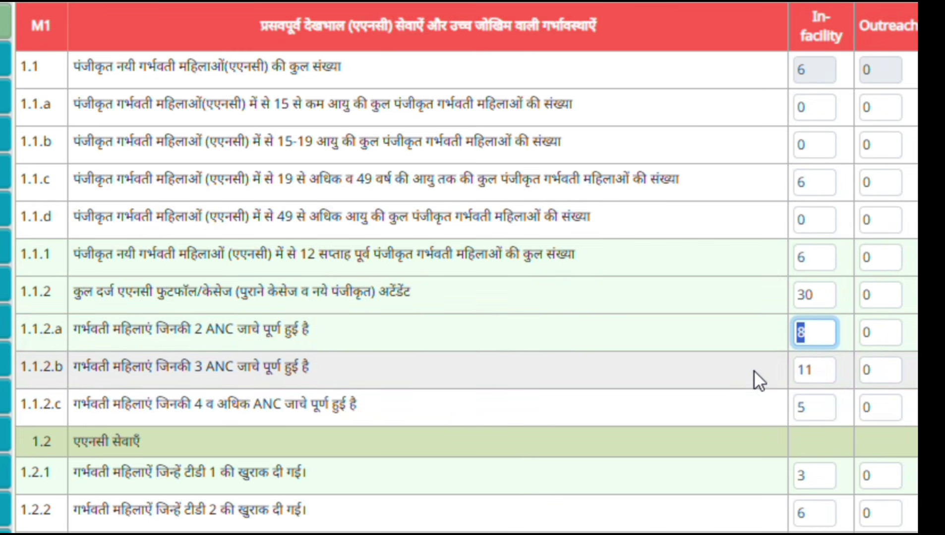
pyautogui.click(817, 377)
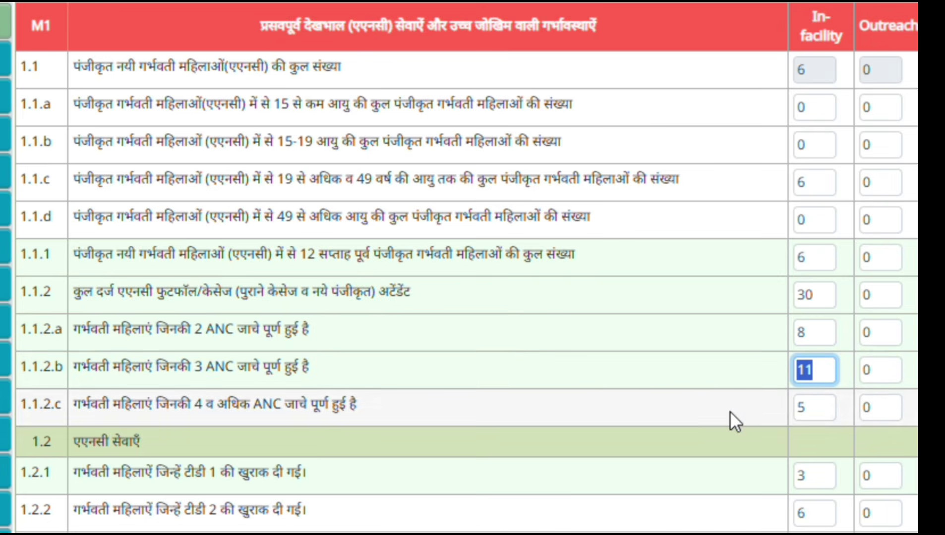
pyautogui.click(827, 406)
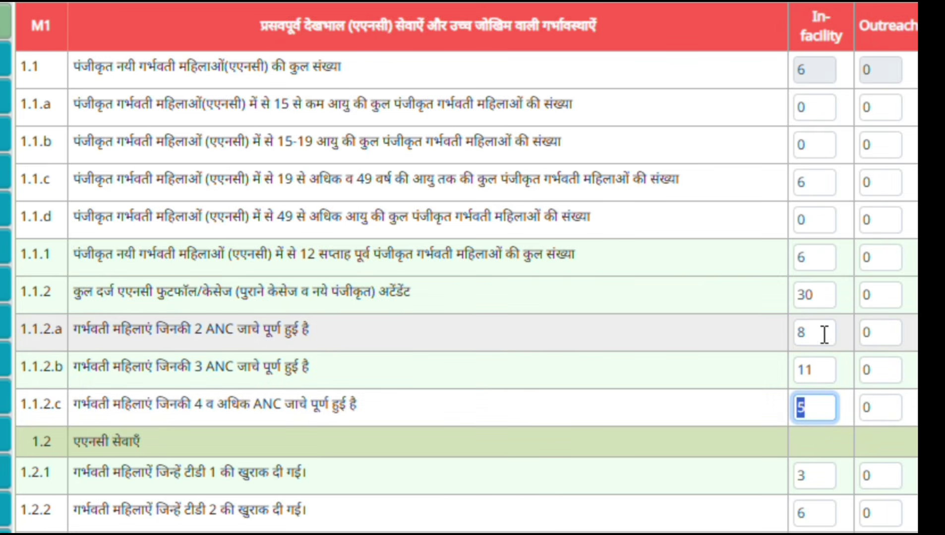
pyautogui.click(800, 332)
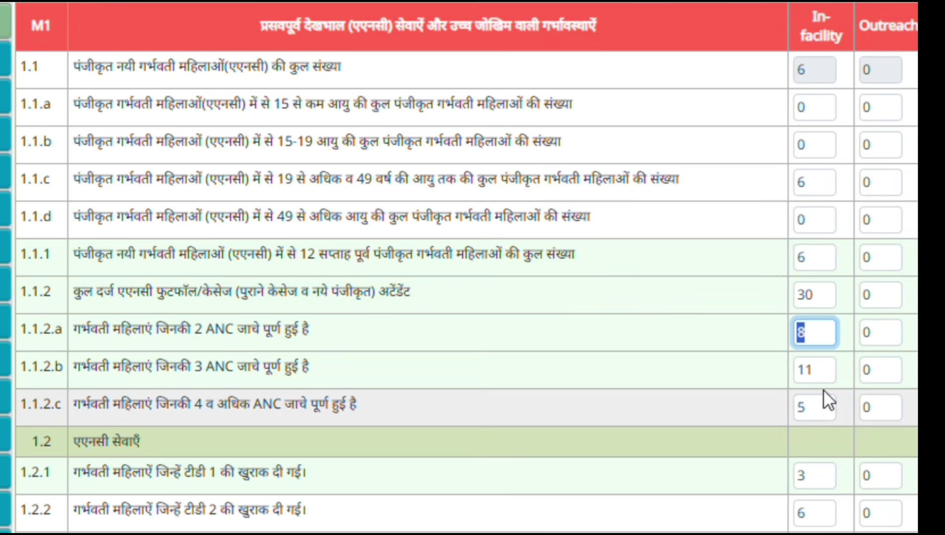
pyautogui.click(818, 371)
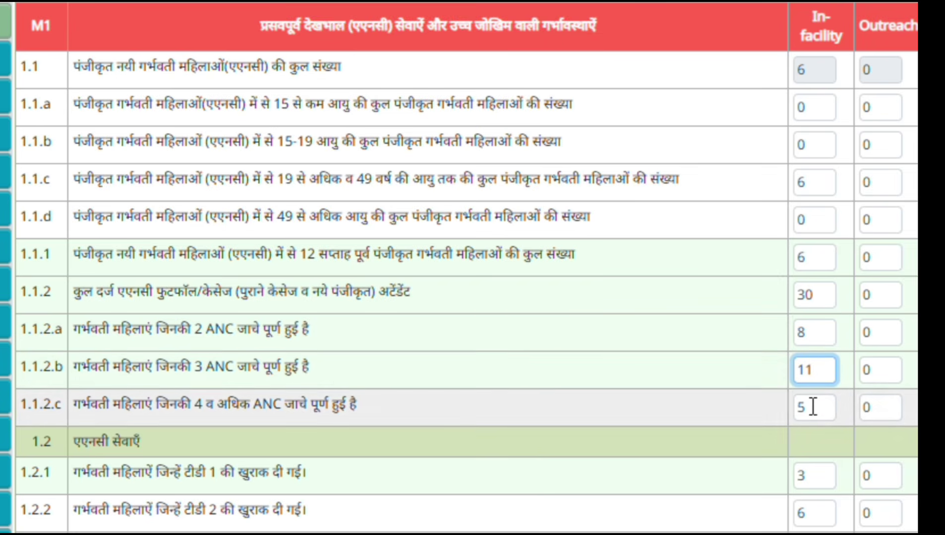
pyautogui.click(827, 297)
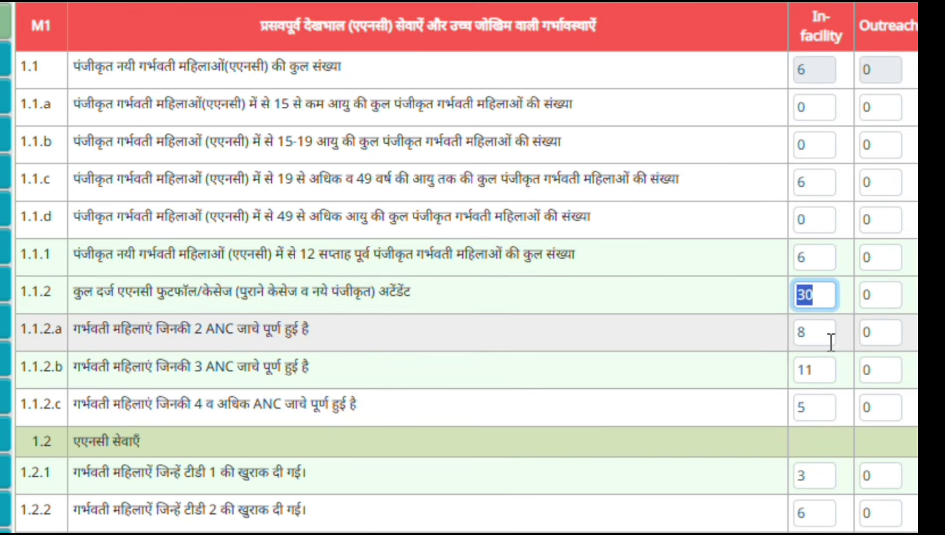
pyautogui.click(831, 341)
pyautogui.click(831, 369)
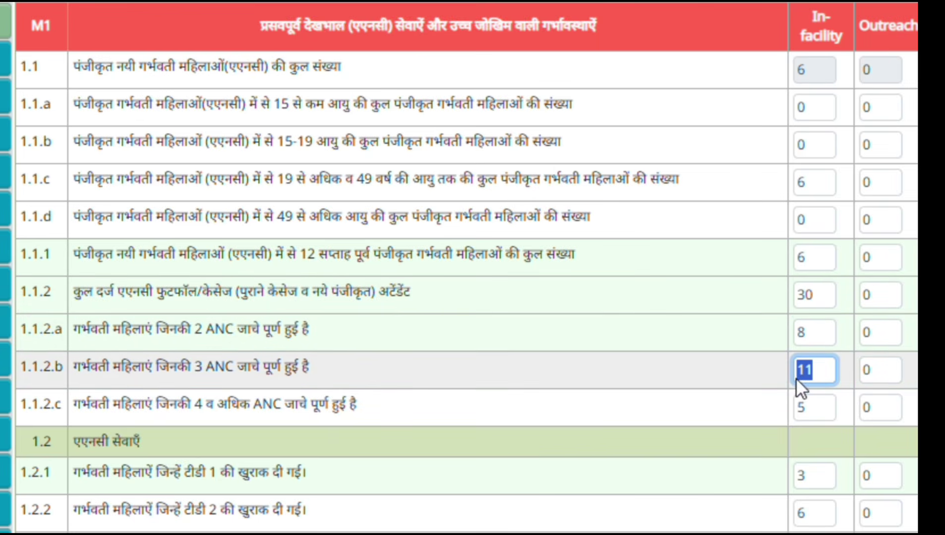
pyautogui.click(823, 413)
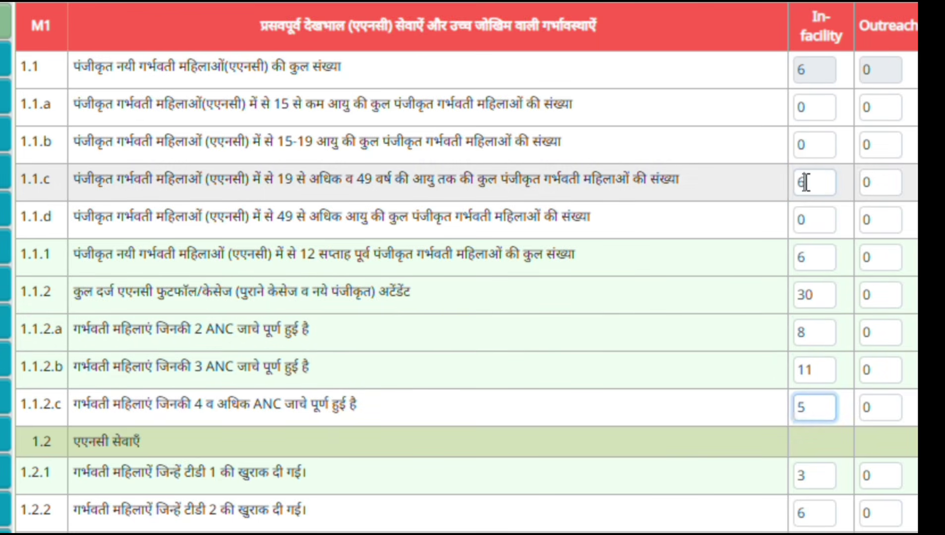
pyautogui.click(805, 182)
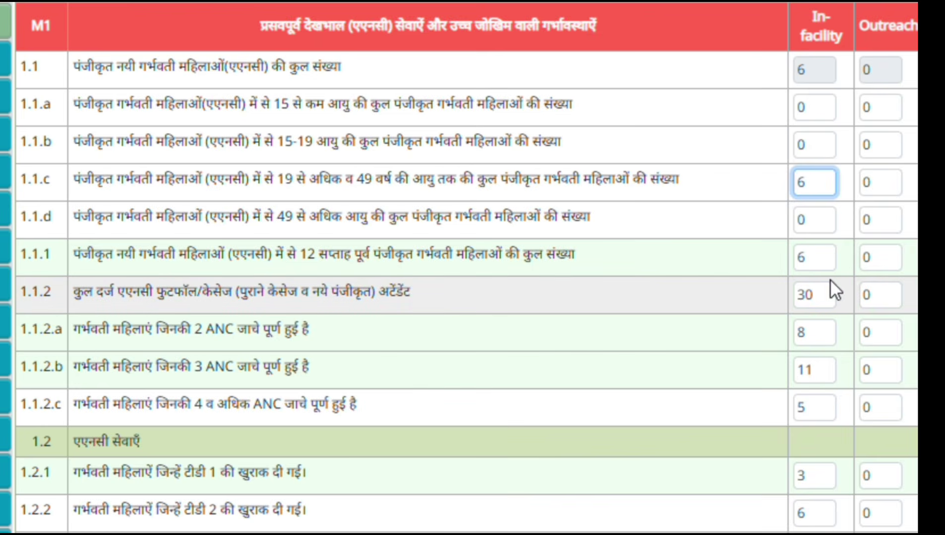
pyautogui.click(813, 293)
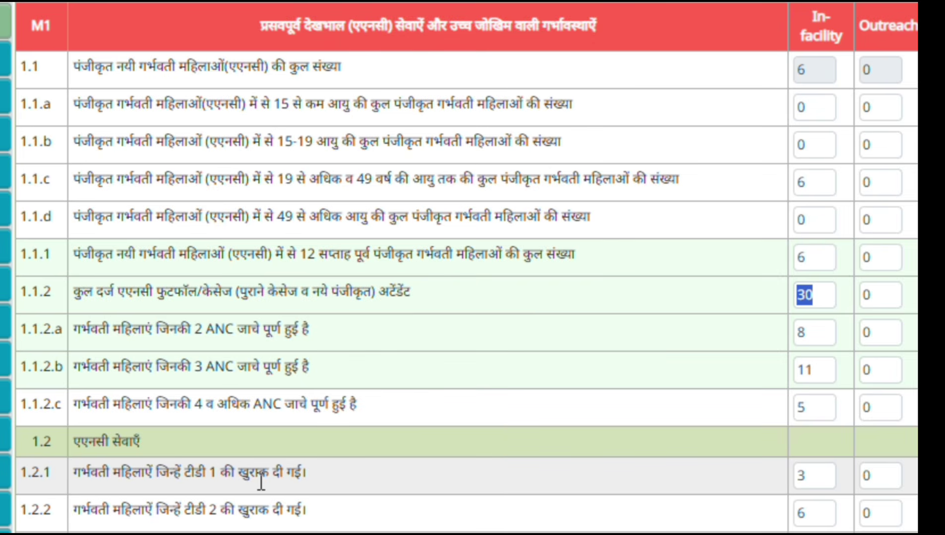
# Step: Examine the TD 1 dose entry in row 1.2.1 against new registrations in row 1.1.c and the ANC checkup counts in rows 1.1.2.a to 1.1.2.c
pyautogui.click(207, 477)
pyautogui.moveTo(207, 477); pyautogui.dragTo(300, 498)
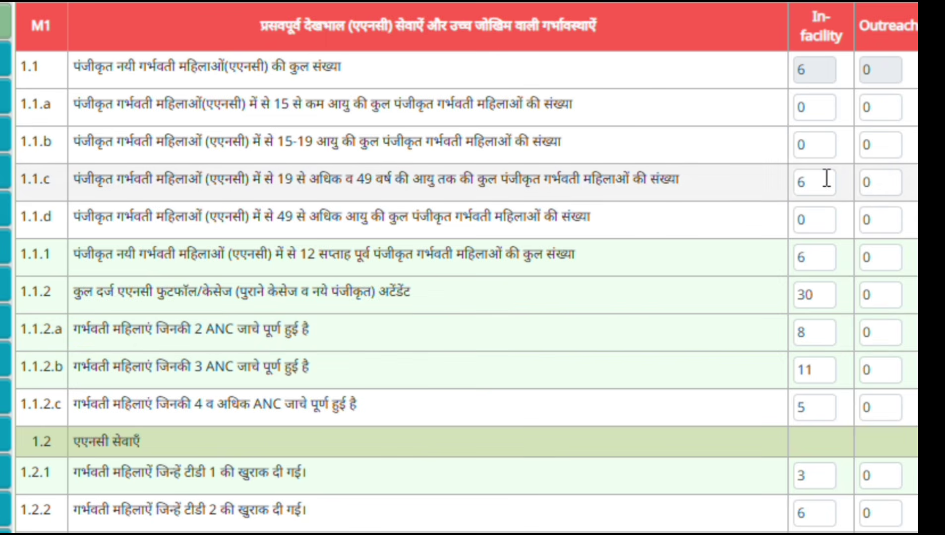
pyautogui.moveTo(827, 178); pyautogui.dragTo(762, 183)
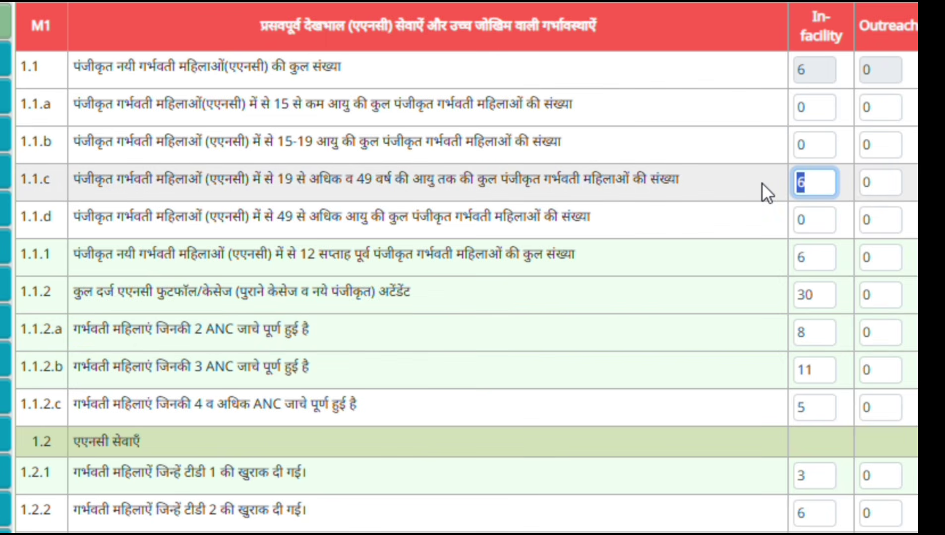
pyautogui.doubleClick(801, 333)
pyautogui.doubleClick(803, 371)
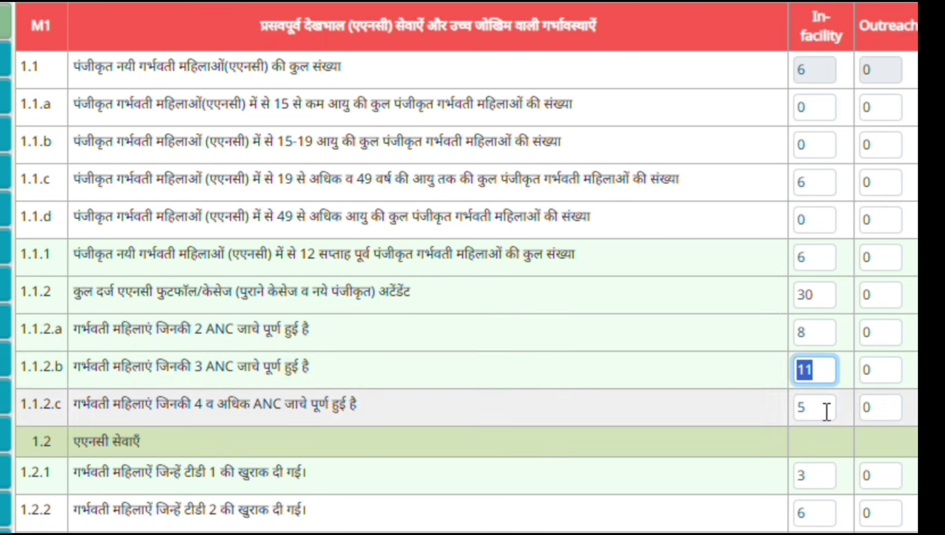
pyautogui.doubleClick(825, 410)
pyautogui.scroll(-2, 812, 321)
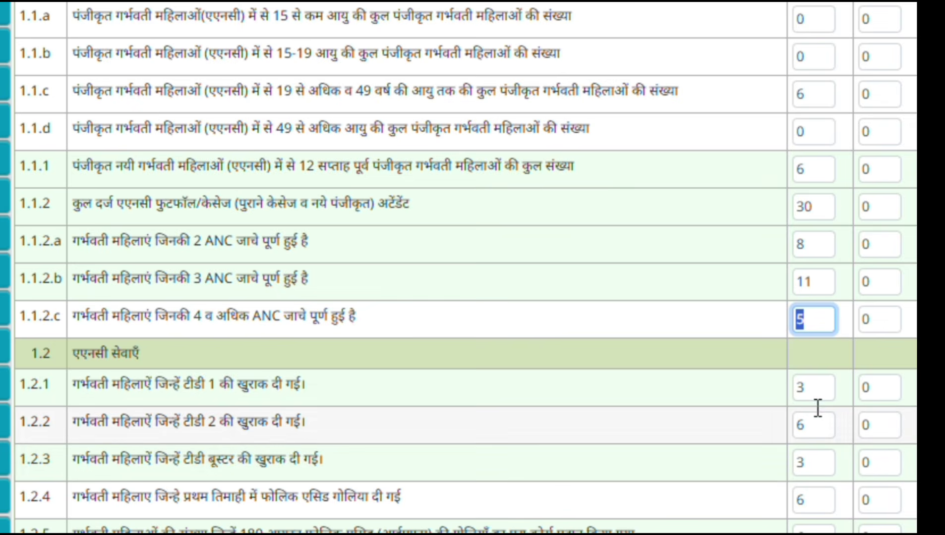
pyautogui.doubleClick(809, 389)
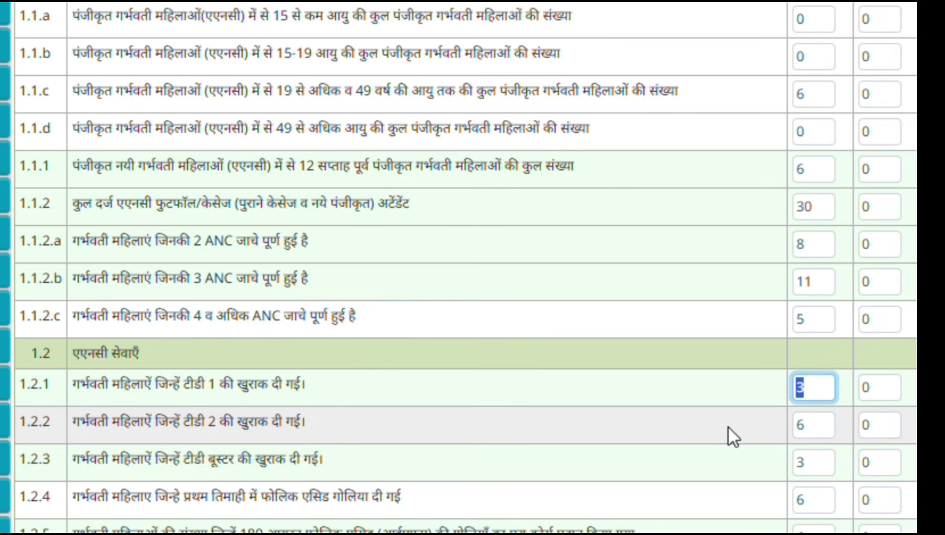
pyautogui.scroll(1, 811, 144)
pyautogui.click(807, 134)
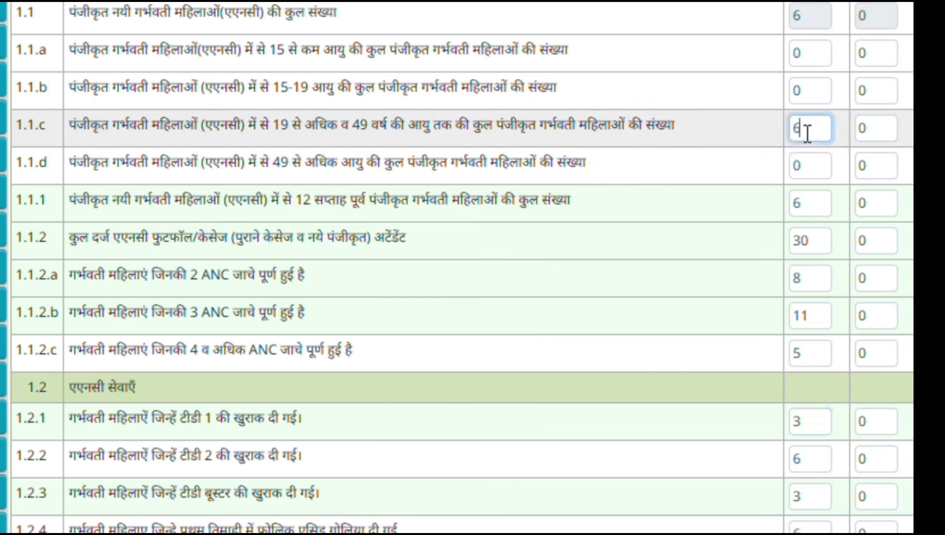
pyautogui.doubleClick(807, 132)
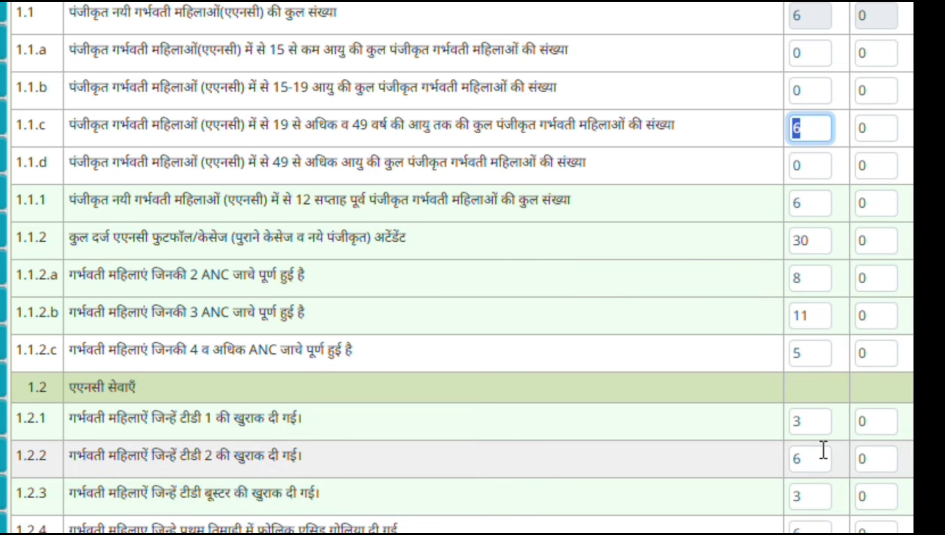
pyautogui.doubleClick(808, 422)
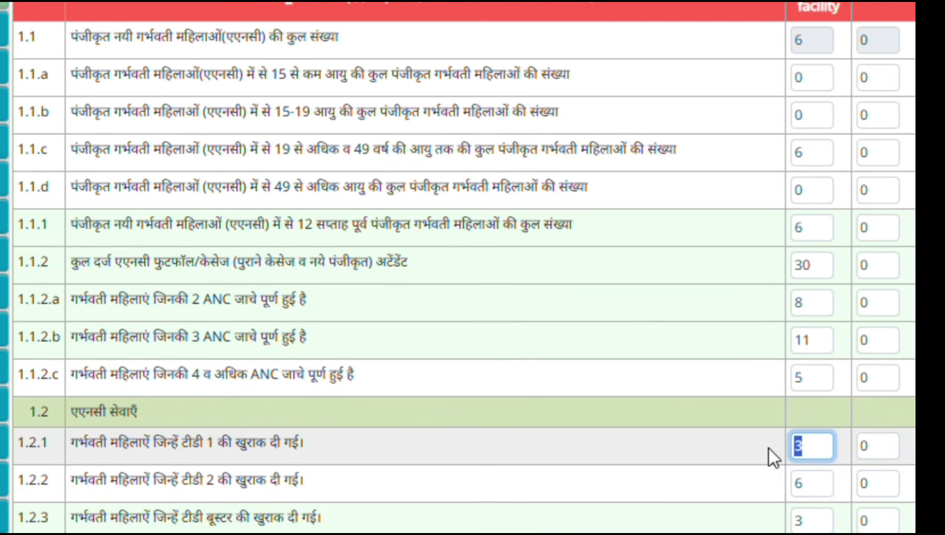
pyautogui.doubleClick(808, 521)
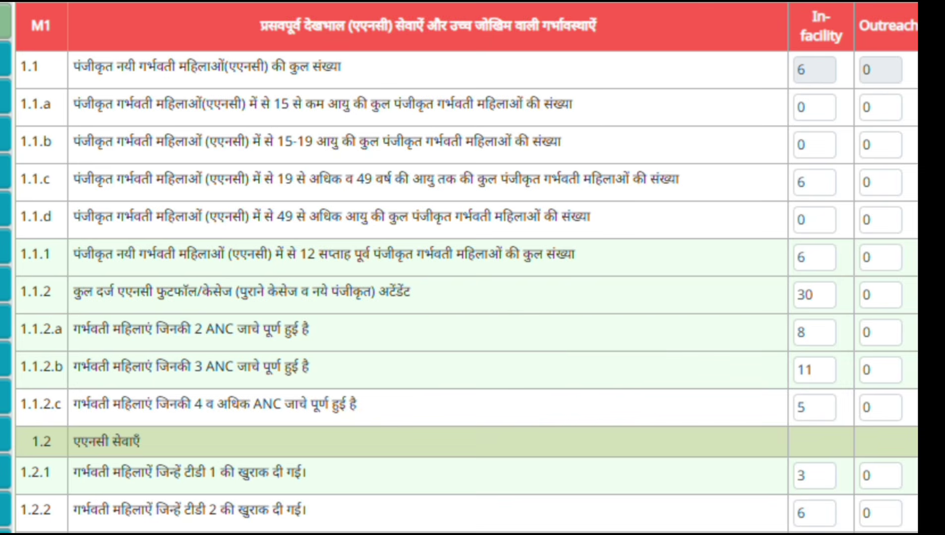
# Step: Check the in-facility entries for the TD 1, TD booster and TD 2 doses in rows 1.2.1 to 1.2.3
pyautogui.doubleClick(802, 475)
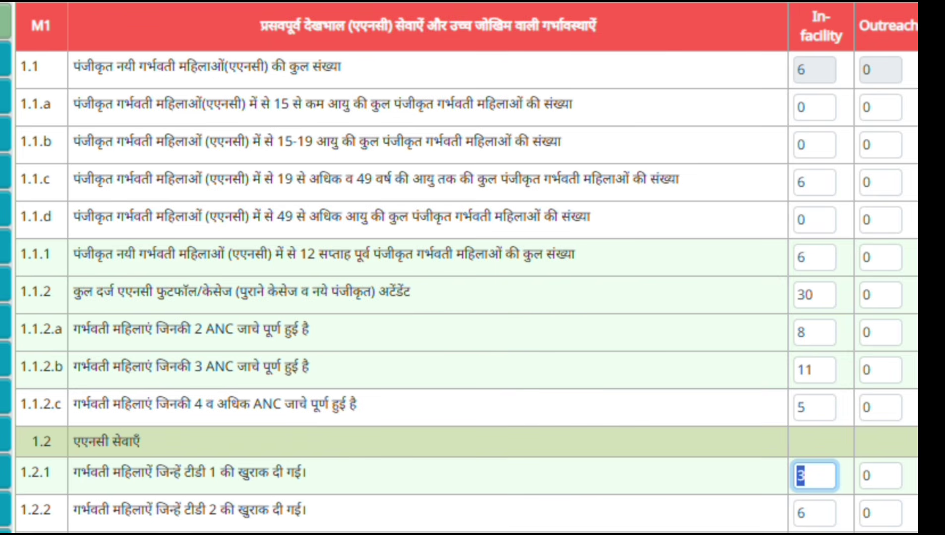
pyautogui.scroll(-2, 821, 464)
pyautogui.click(822, 464)
pyautogui.doubleClick(822, 463)
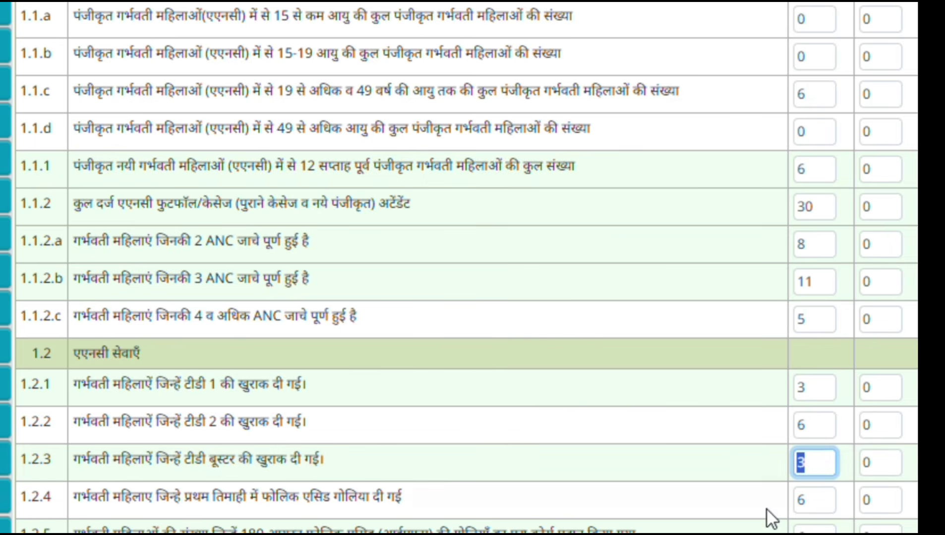
pyautogui.doubleClick(824, 423)
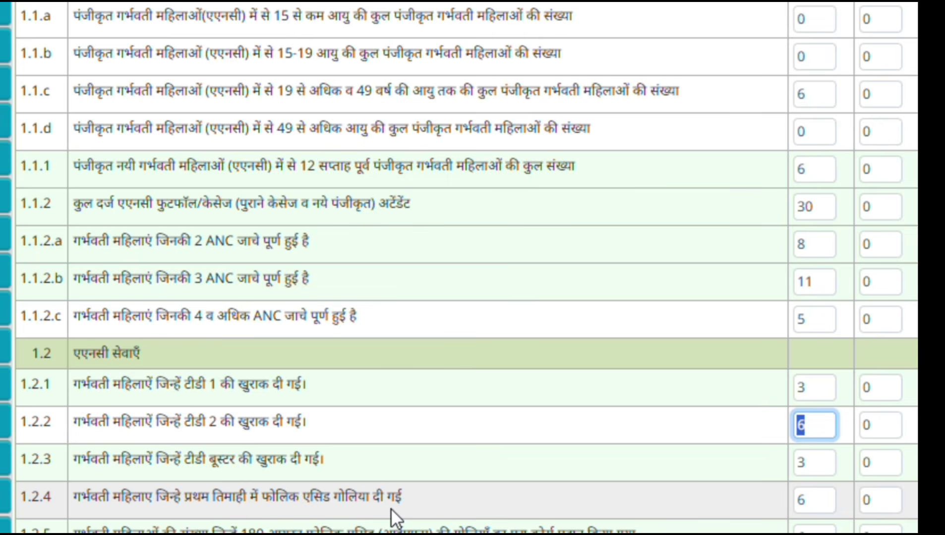
# Step: Examine the in-facility entries for first-trimester folic acid and the 180 and 360 IFA tablet courses in rows 1.2.4 to 1.2.6
pyautogui.click(820, 499)
pyautogui.doubleClick(820, 498)
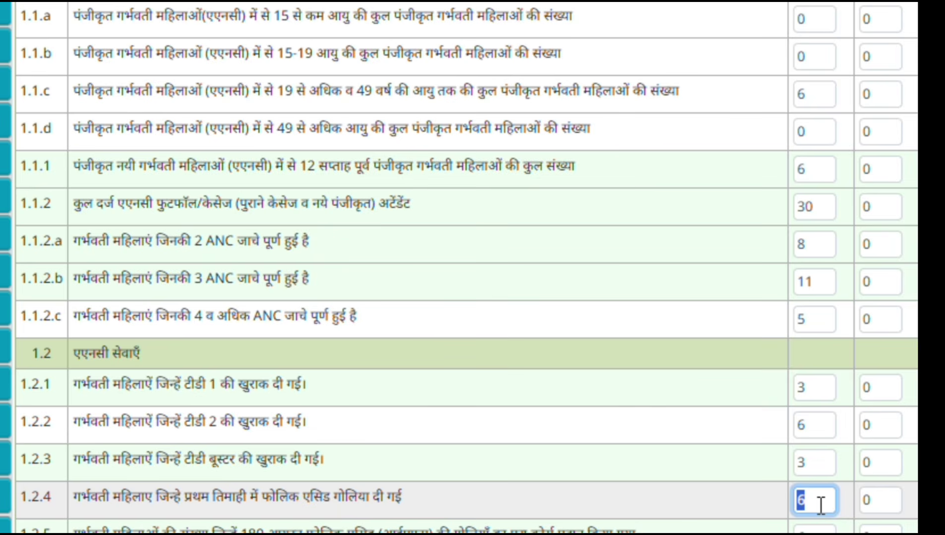
pyautogui.scroll(-9, 117, 86)
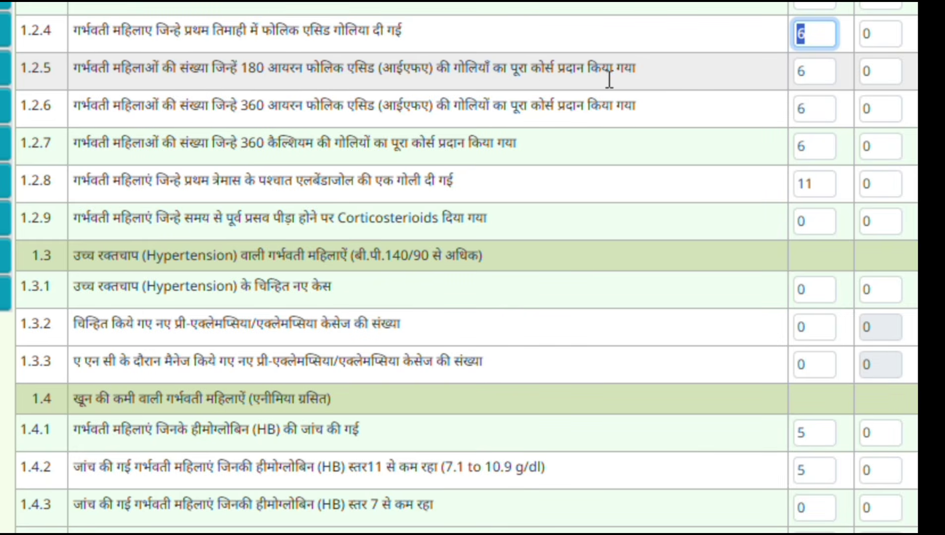
pyautogui.press('Tab')
pyautogui.click(828, 73)
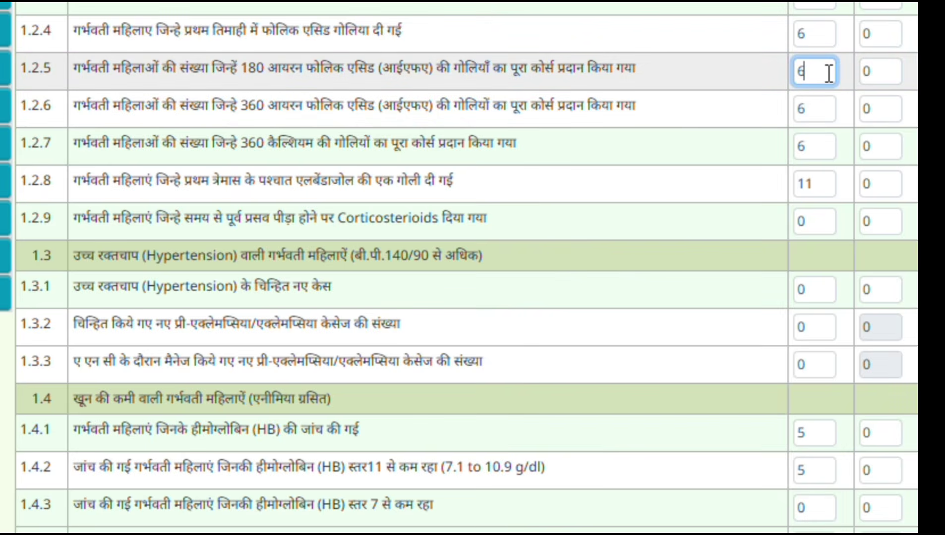
pyautogui.moveTo(828, 73); pyautogui.dragTo(793, 71)
pyautogui.moveTo(833, 75); pyautogui.dragTo(756, 87)
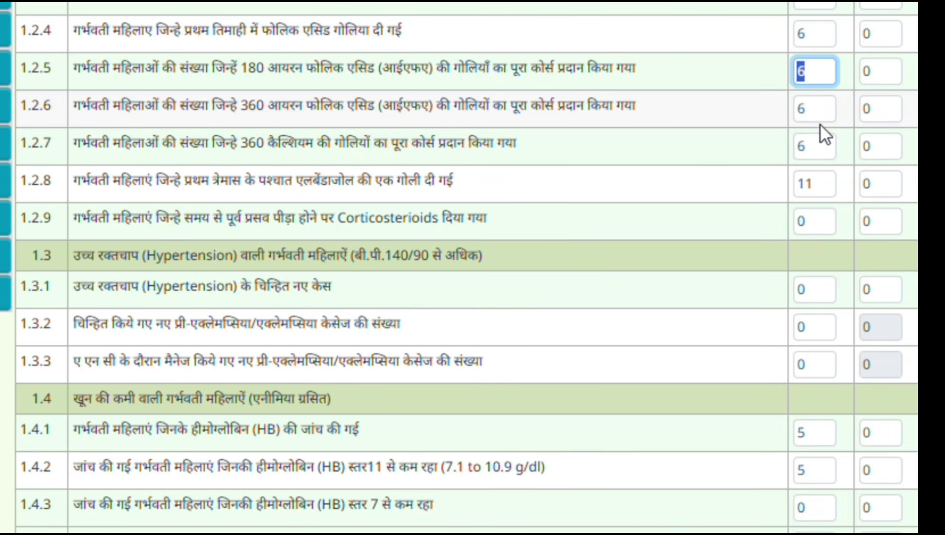
pyautogui.click(827, 104)
pyautogui.click(308, 112)
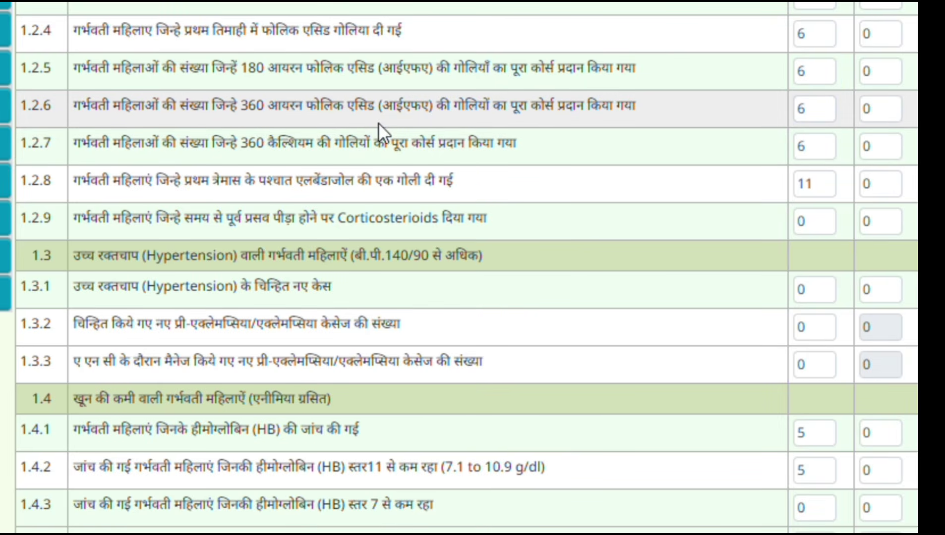
pyautogui.doubleClick(817, 114)
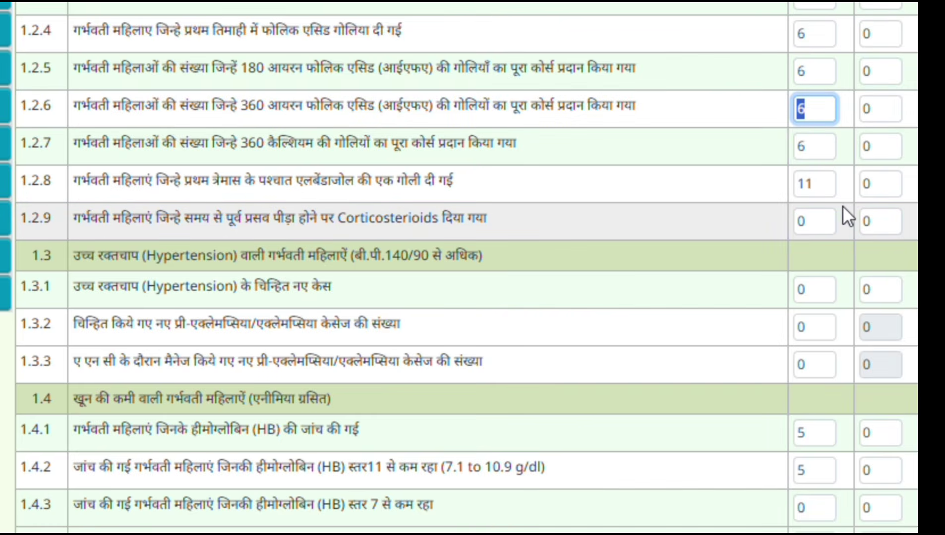
pyautogui.click(828, 111)
pyautogui.doubleClick(827, 111)
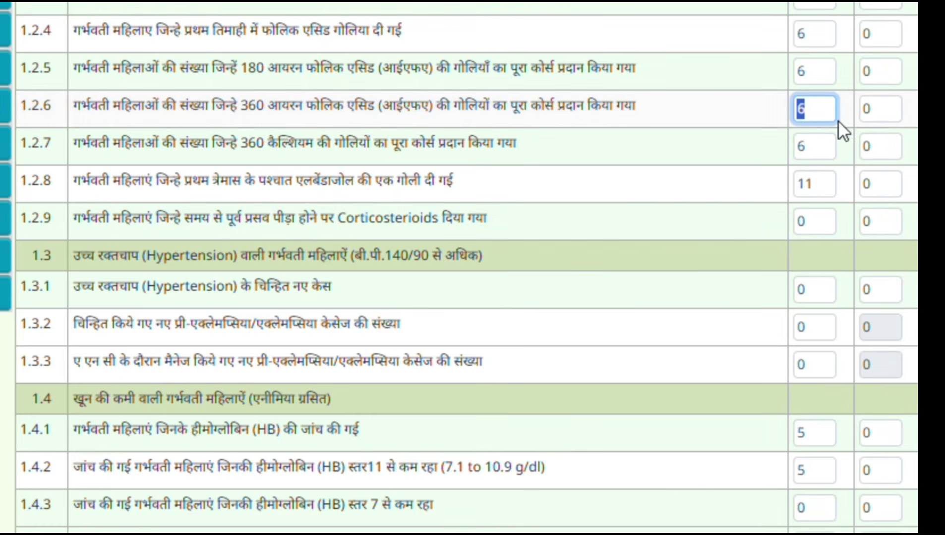
pyautogui.click(810, 129)
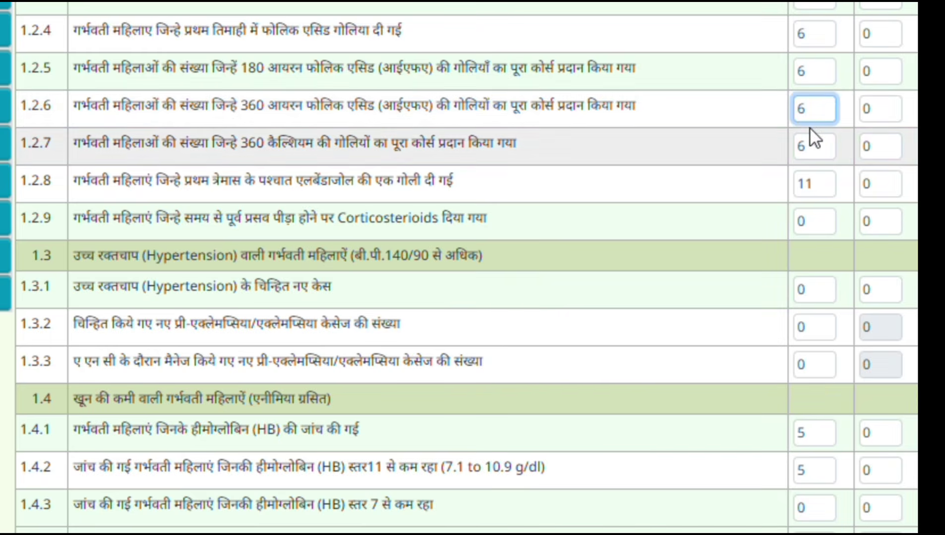
pyautogui.moveTo(354, 106); pyautogui.dragTo(178, 108)
pyautogui.doubleClick(827, 109)
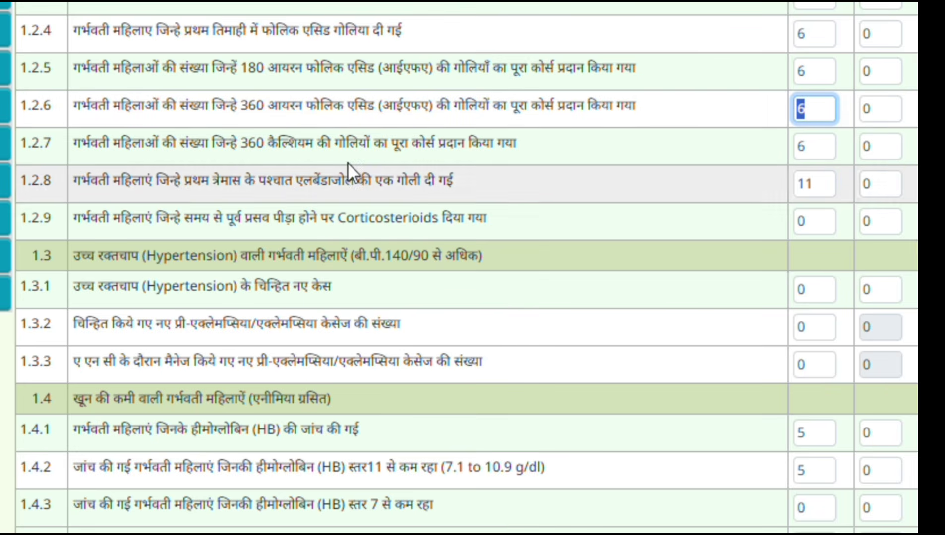
# Step: Check the in-facility calcium and albendazole entries in rows 1.2.7 and 1.2.8, and enter 0 for corticosteroids in row 1.2.9
pyautogui.click(313, 145)
pyautogui.moveTo(314, 145); pyautogui.dragTo(121, 145)
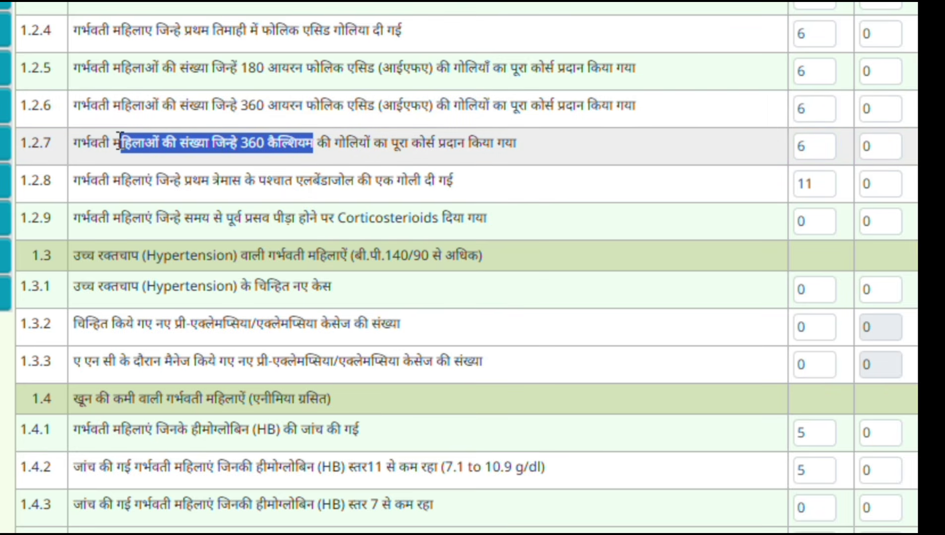
pyautogui.doubleClick(821, 146)
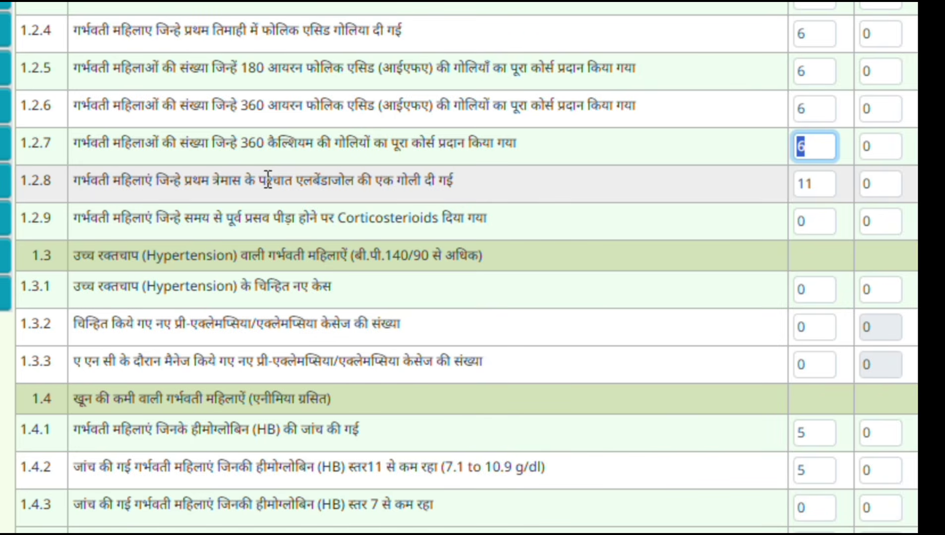
pyautogui.moveTo(242, 180); pyautogui.dragTo(428, 180)
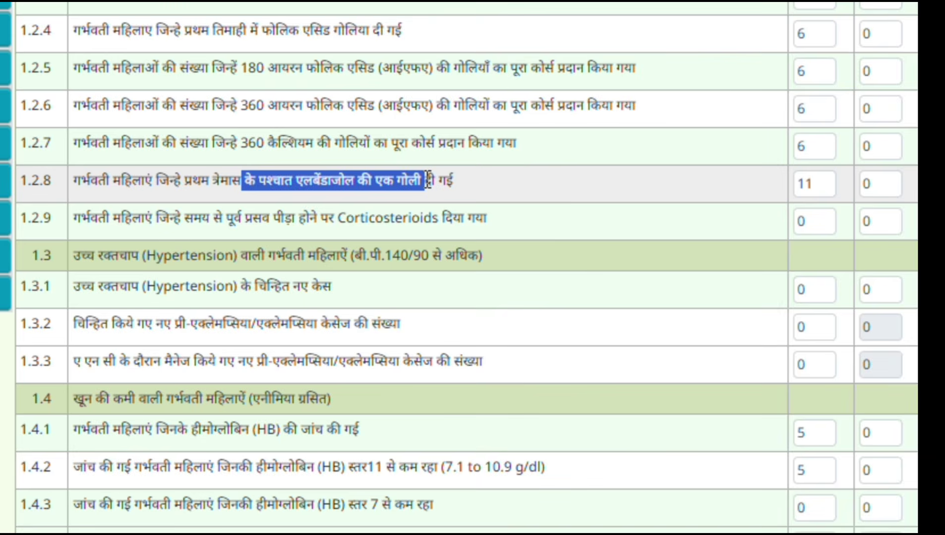
pyautogui.click(823, 188)
pyautogui.moveTo(831, 185); pyautogui.dragTo(766, 180)
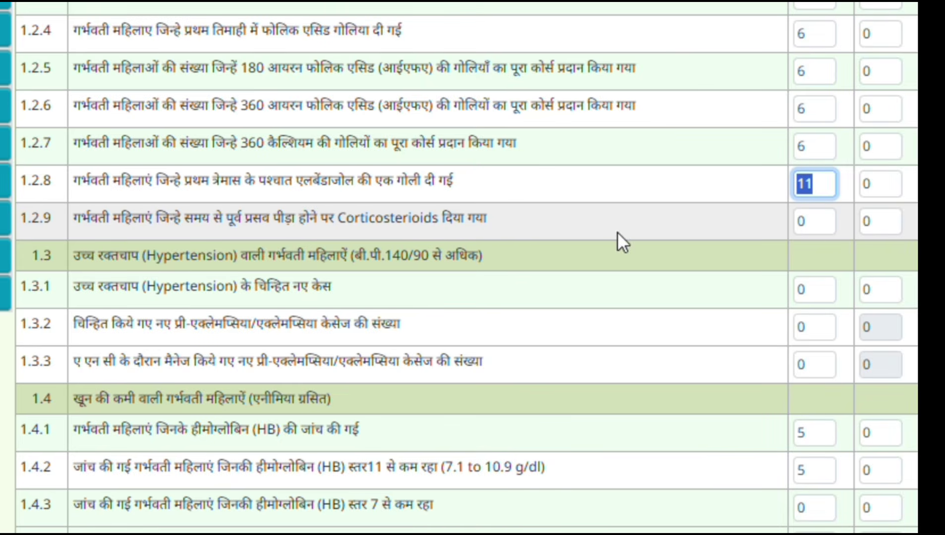
pyautogui.click(819, 221)
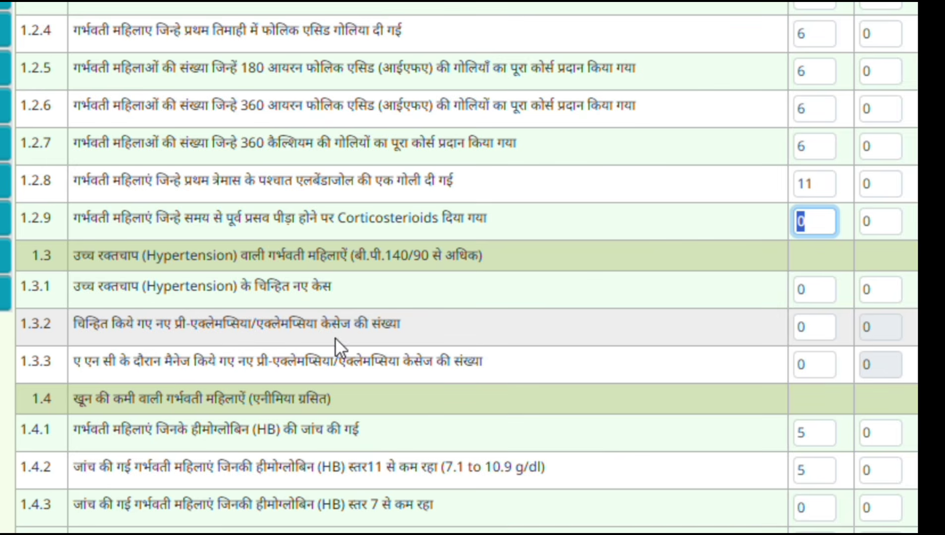
pyautogui.write('0')
# Step: Examine the in-facility entries for newly identified and managed pre-eclampsia/eclampsia cases in rows 1.3.2 and 1.3.3
pyautogui.moveTo(165, 324); pyautogui.dragTo(351, 325)
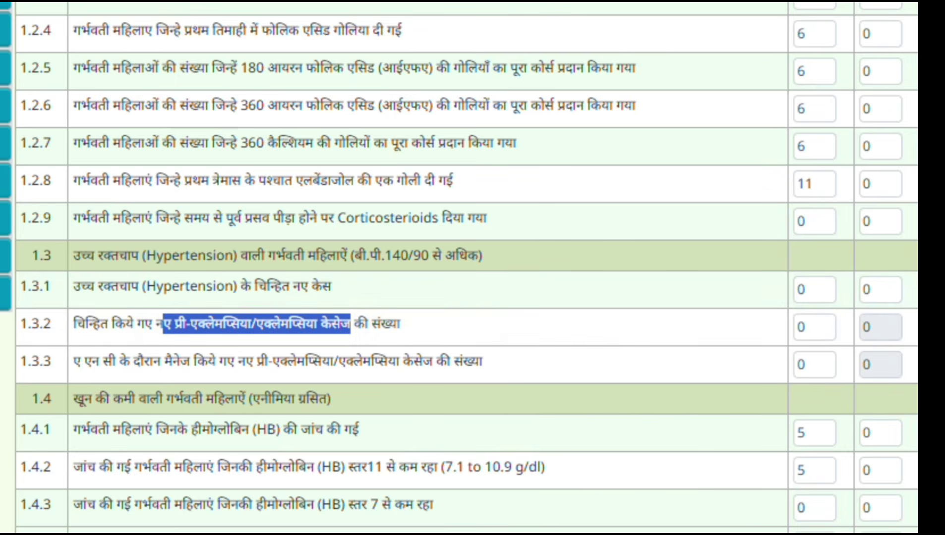
pyautogui.moveTo(171, 324); pyautogui.dragTo(341, 333)
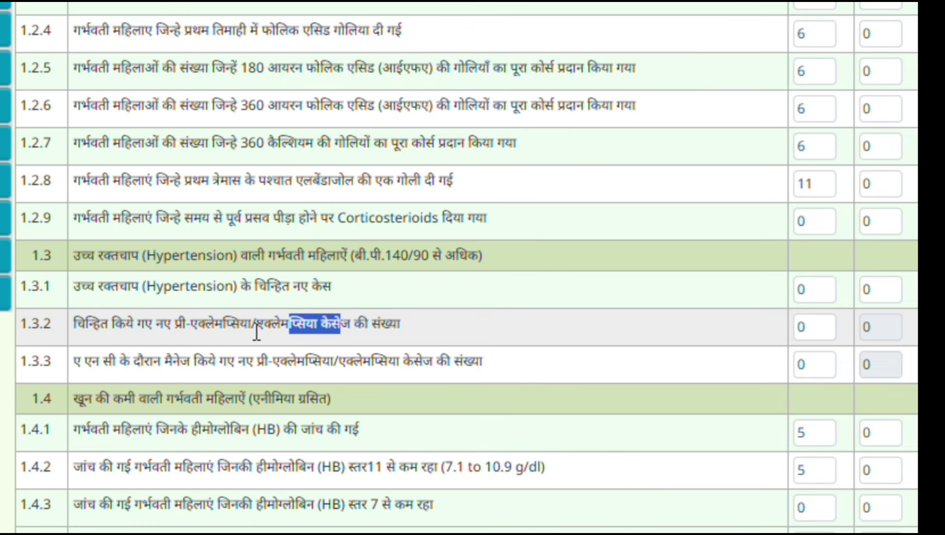
pyautogui.moveTo(171, 326); pyautogui.dragTo(241, 335)
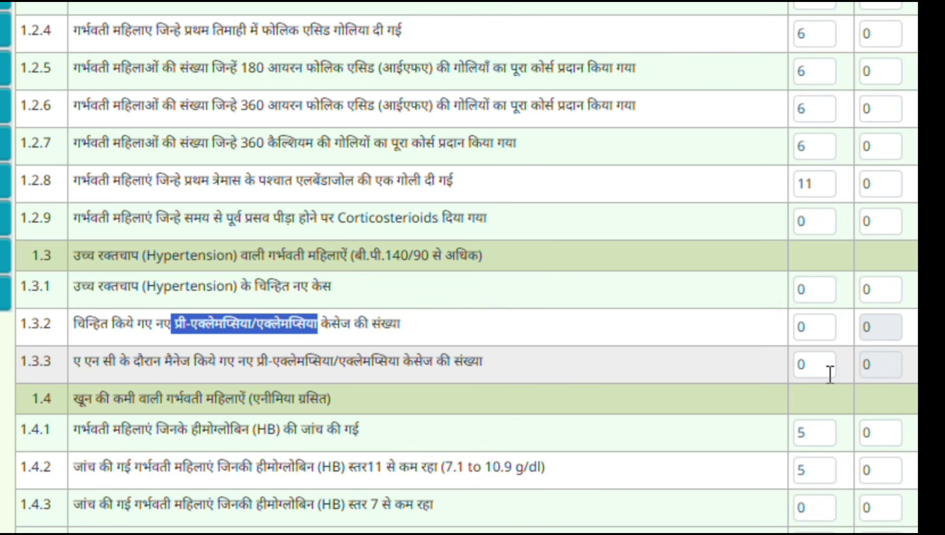
pyautogui.click(806, 330)
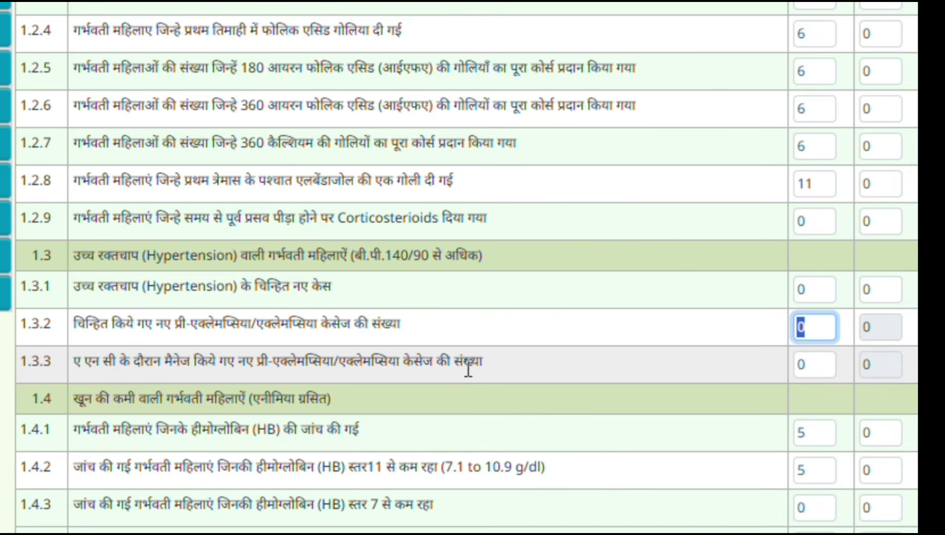
pyautogui.moveTo(195, 361); pyautogui.dragTo(454, 365)
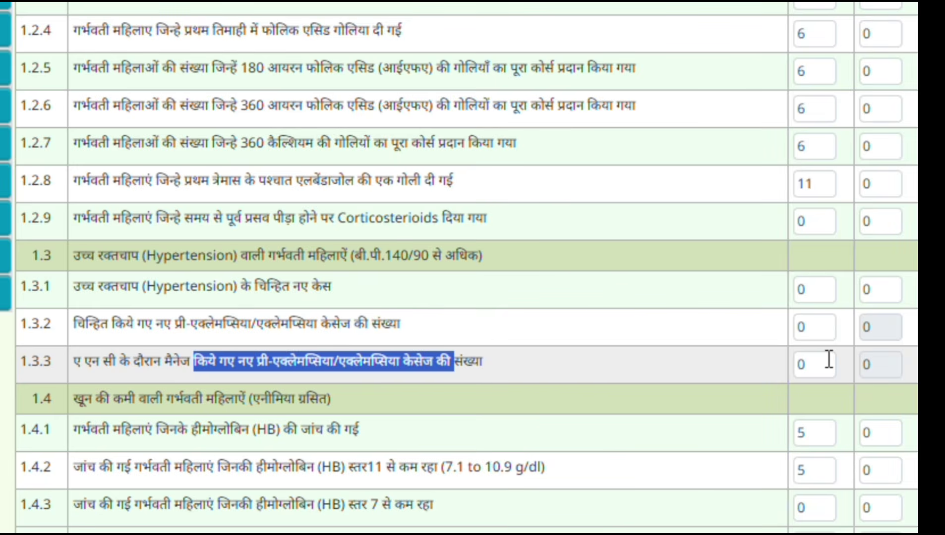
# Step: Set the in-facility count of pregnant women tested for haemoglobin in row 1.4.1 to 6
pyautogui.click(183, 408)
pyautogui.scroll(-5, 183, 407)
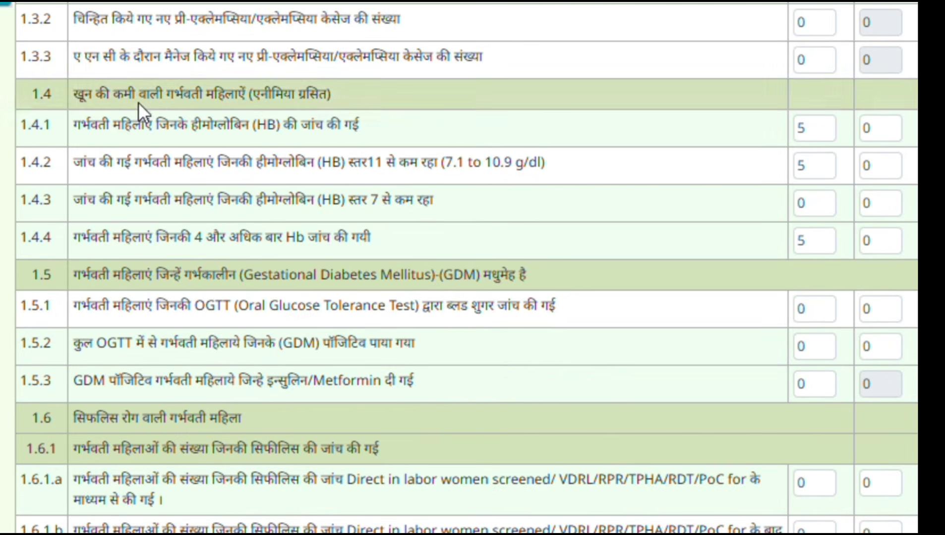
pyautogui.tripleClick(218, 92)
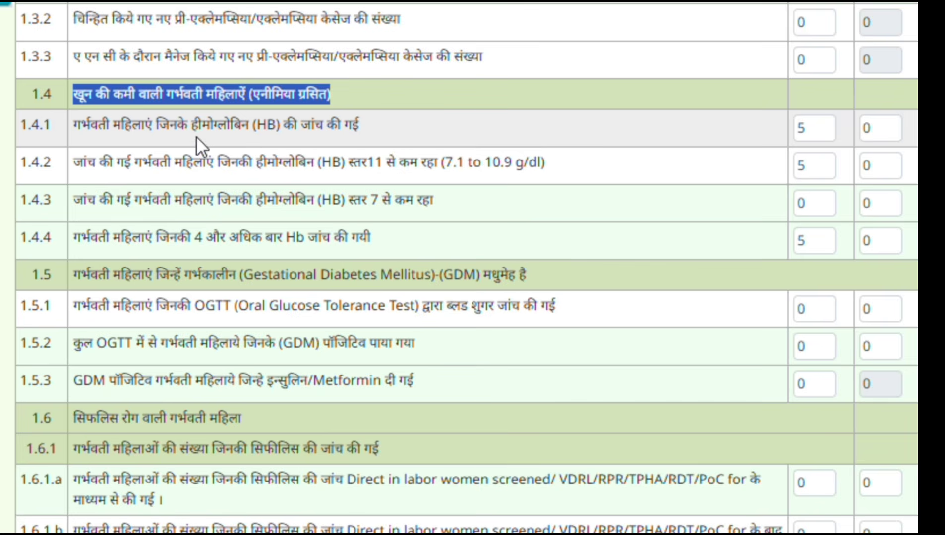
pyautogui.doubleClick(821, 128)
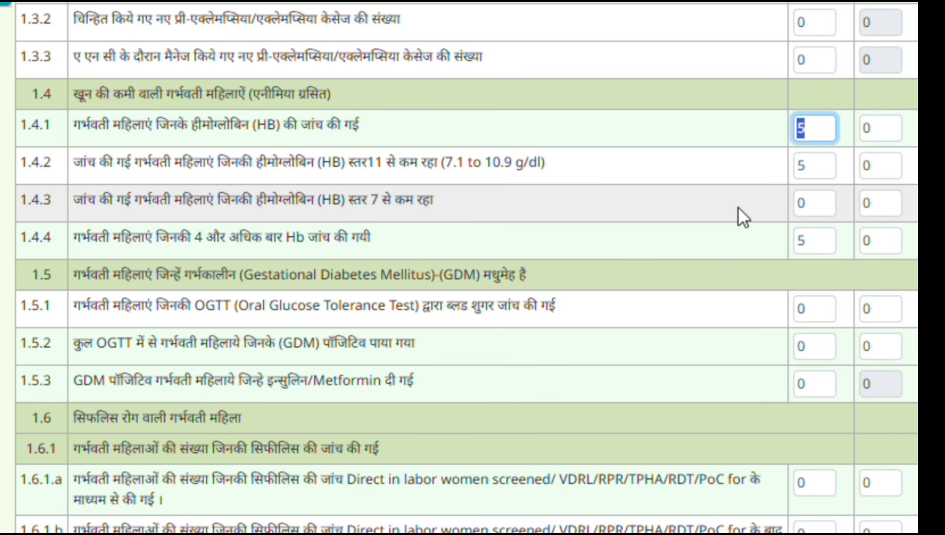
pyautogui.write('6')
pyautogui.doubleClick(819, 130)
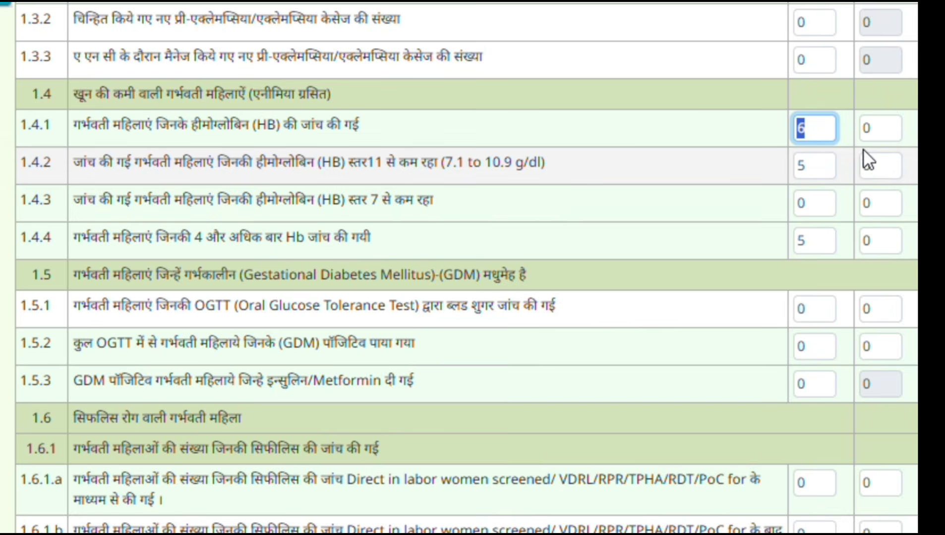
# Step: Check the in-facility entries for haemoglobin below 11 and below 7 in rows 1.4.2 and 1.4.3
pyautogui.click(829, 164)
pyautogui.doubleClick(802, 166)
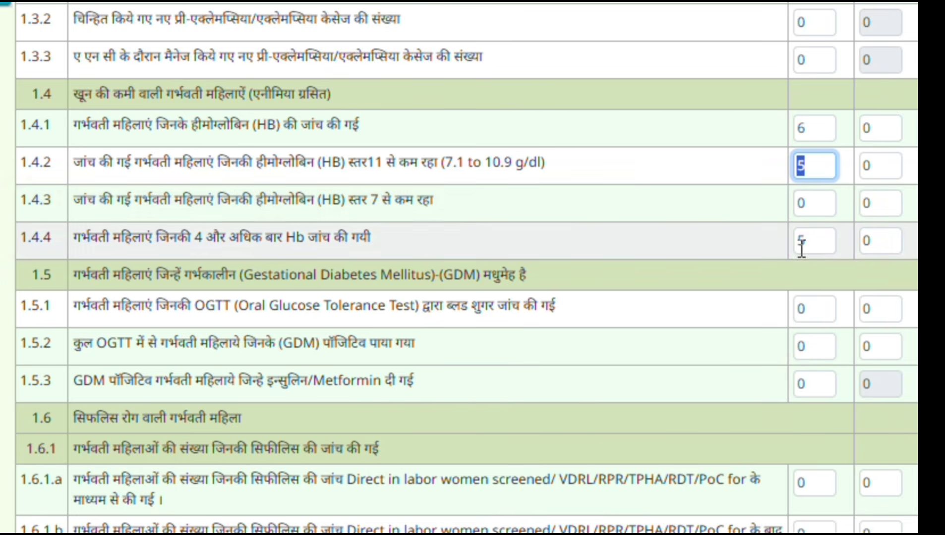
pyautogui.click(821, 207)
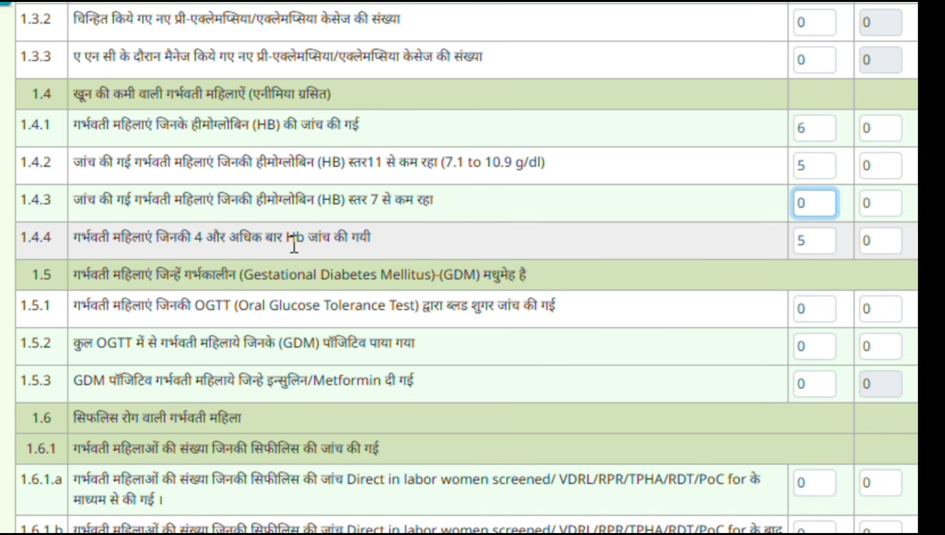
# Step: Compare the in-facility entry for four or more Hb tests in row 1.4.4 with the four-or-more ANC checkups in row 1.1.2.c
pyautogui.click(376, 234)
pyautogui.moveTo(376, 234); pyautogui.dragTo(127, 251)
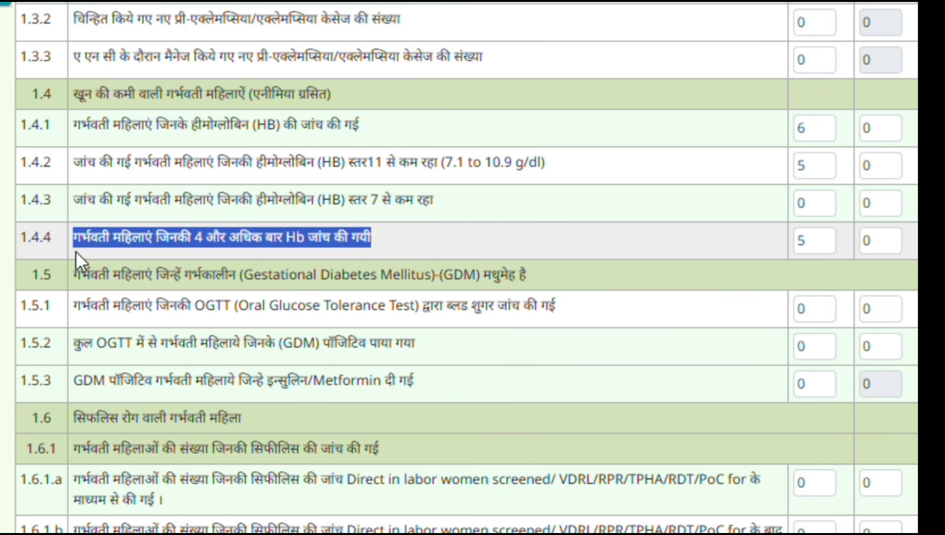
pyautogui.doubleClick(835, 243)
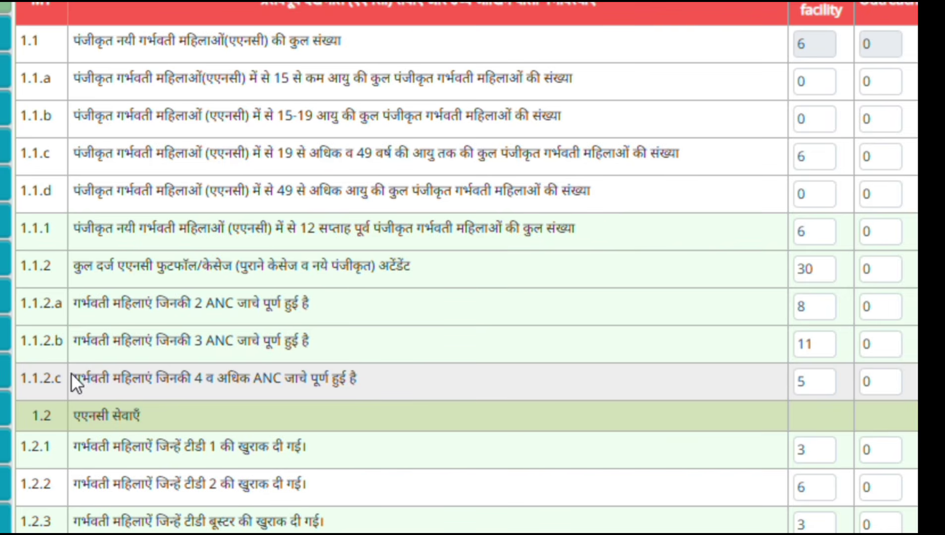
pyautogui.moveTo(72, 376); pyautogui.dragTo(381, 384)
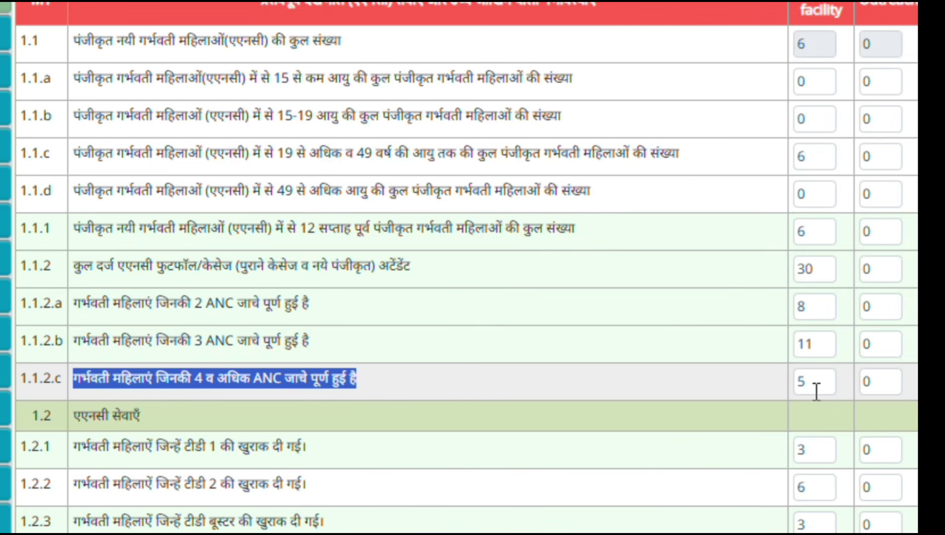
pyautogui.moveTo(816, 392); pyautogui.dragTo(769, 382)
pyautogui.click(264, 372)
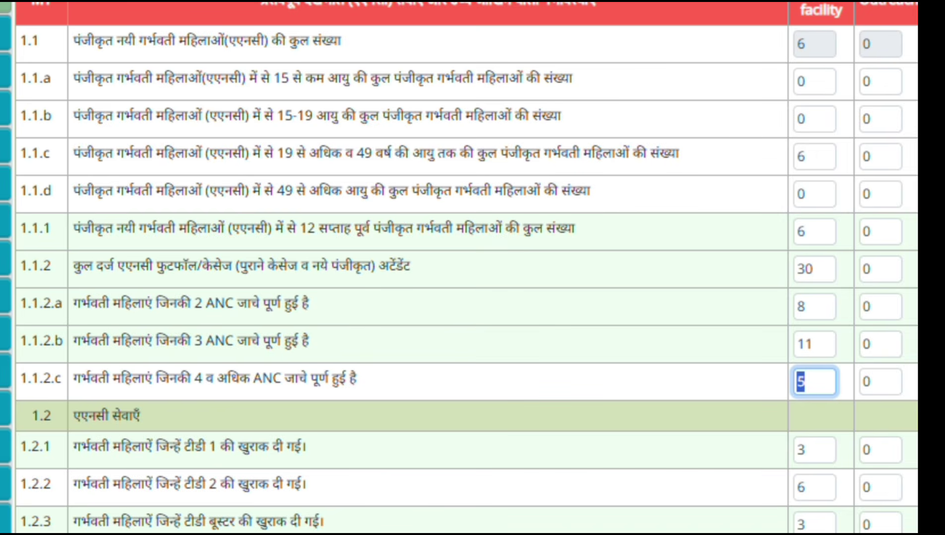
# Step: Examine the gestational diabetes section 1.5, checking the in-facility entries for OGTT testing in row 1.5.1 and insulin/Metformin treatment in row 1.5.3
pyautogui.scroll(-8, 465, 268)
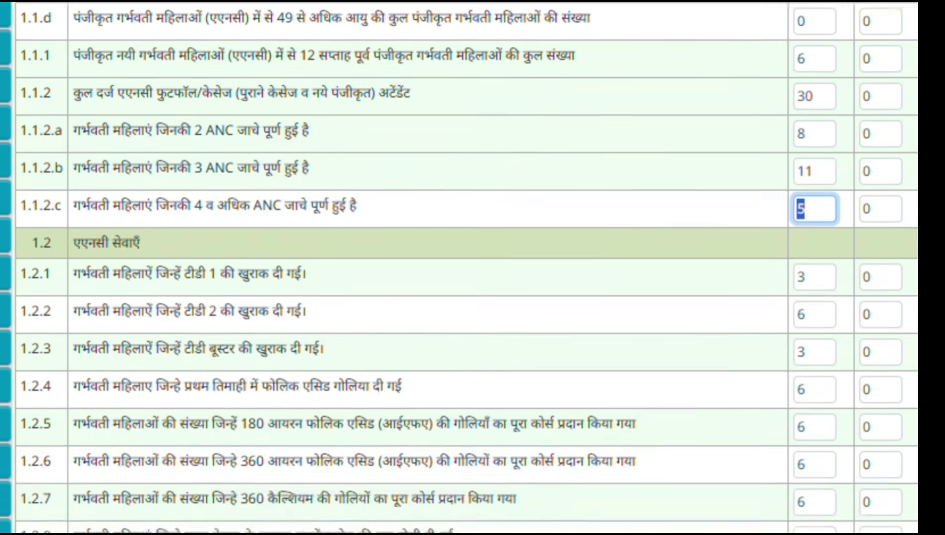
pyautogui.scroll(-10, 466, 268)
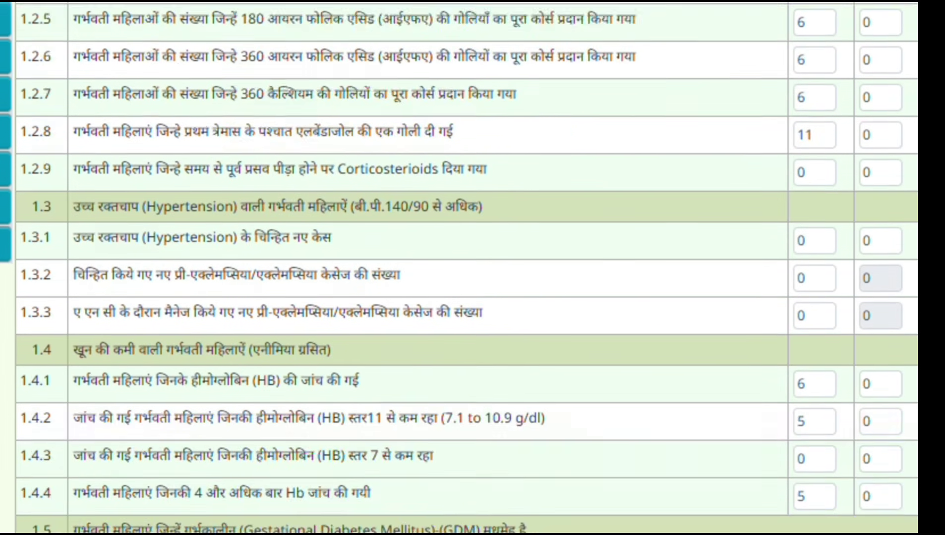
pyautogui.moveTo(73, 252); pyautogui.dragTo(543, 265)
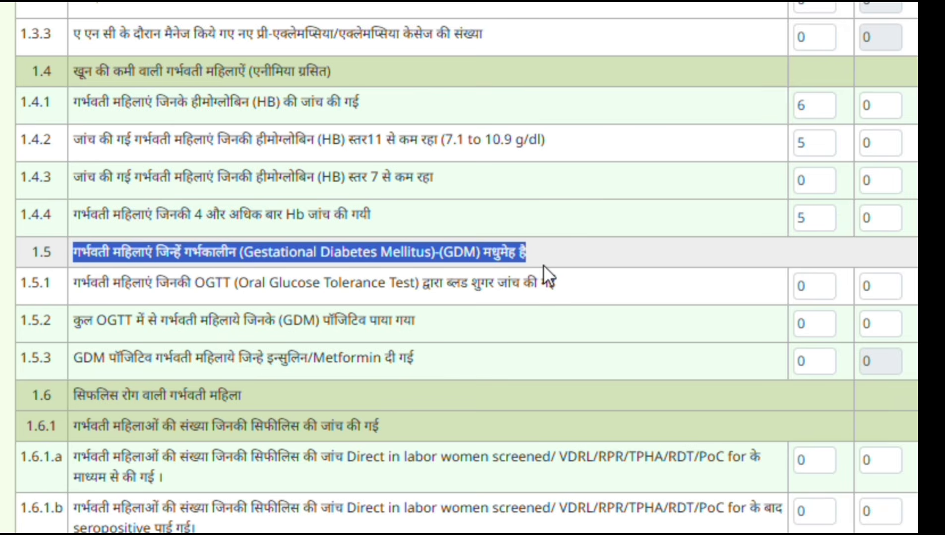
pyautogui.click(542, 267)
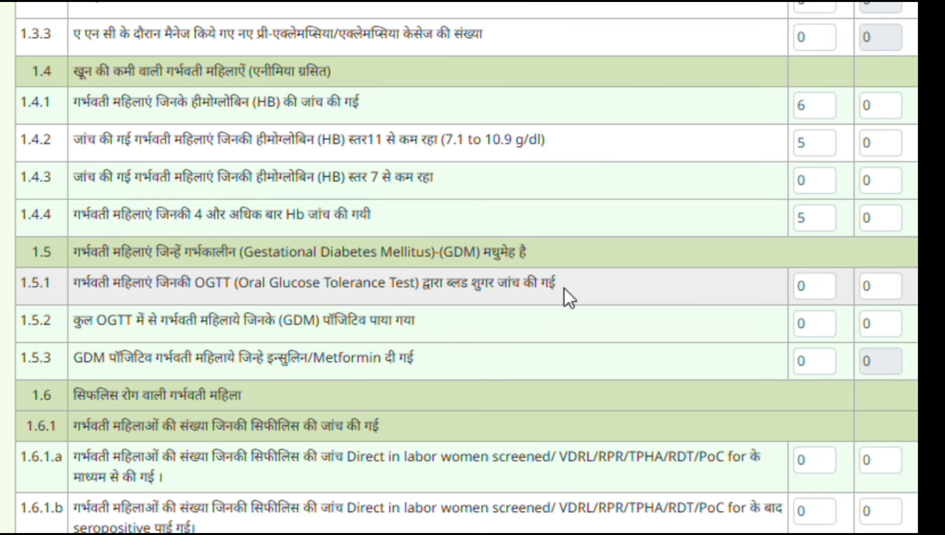
pyautogui.moveTo(818, 288); pyautogui.dragTo(793, 289)
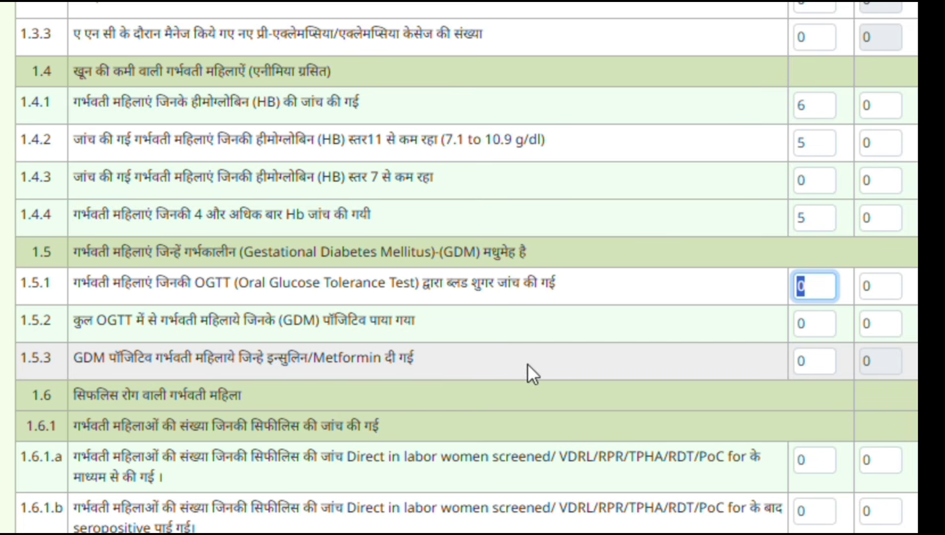
pyautogui.click(823, 362)
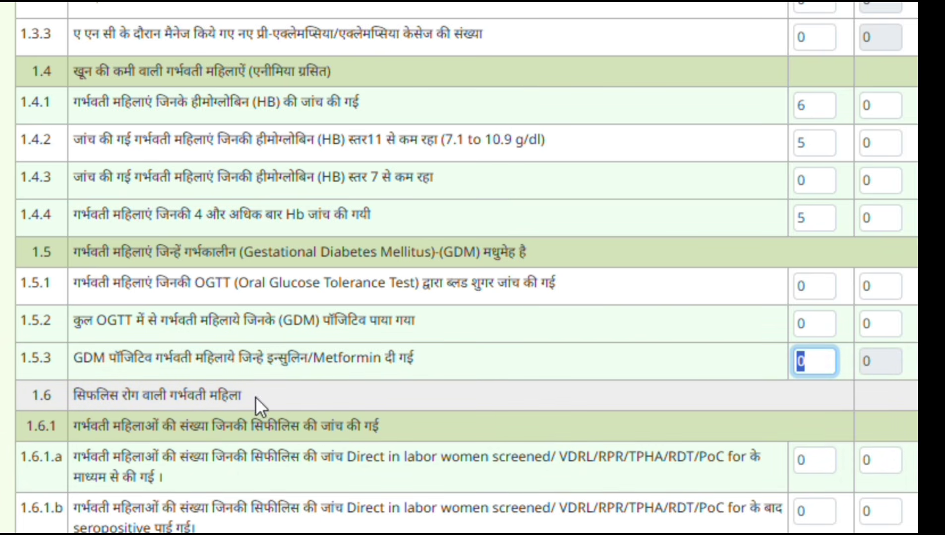
# Step: Examine the syphilis section 1.6, checking the in-facility screening and seropositive entries in rows 1.6.1.a and 1.6.1.b and the live births in row 1.6.1.d
pyautogui.moveTo(255, 396); pyautogui.dragTo(49, 396)
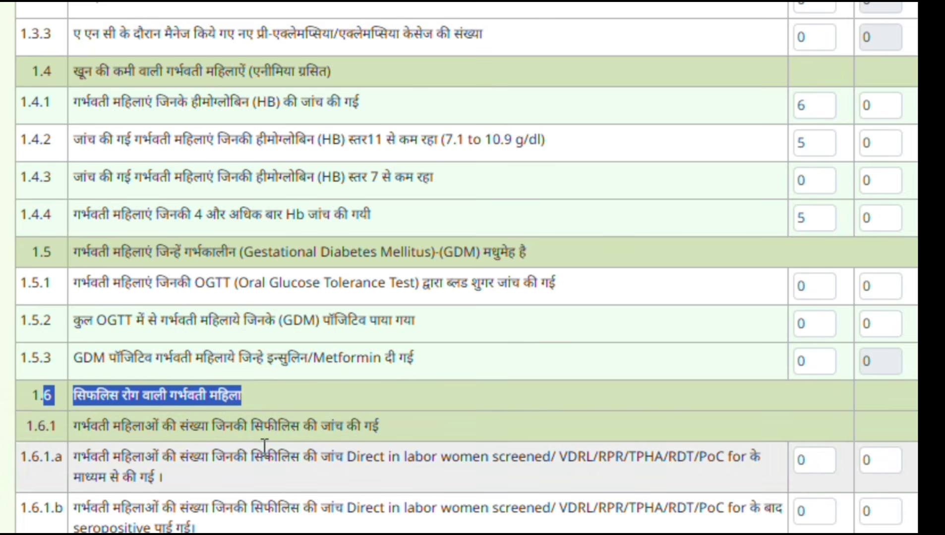
pyautogui.click(144, 449)
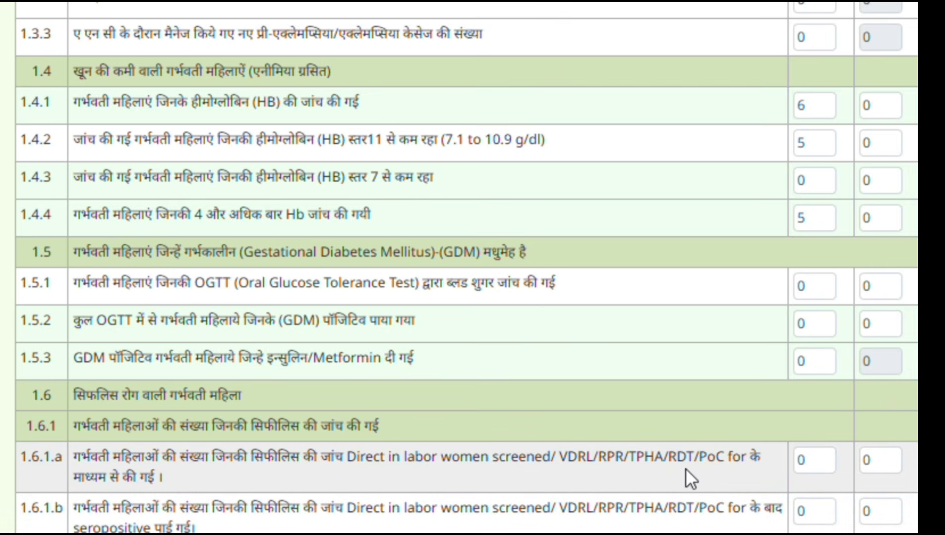
pyautogui.moveTo(818, 464); pyautogui.dragTo(794, 468)
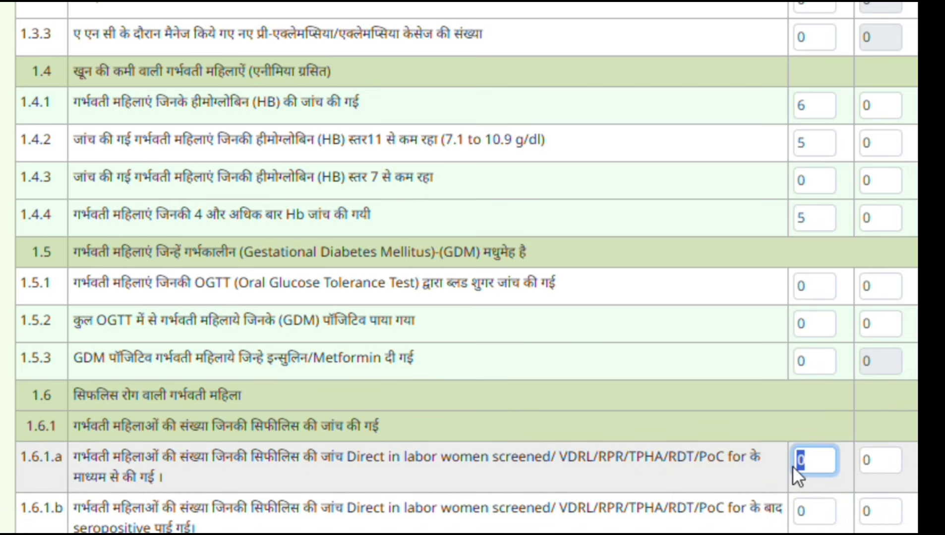
pyautogui.scroll(-2, 793, 466)
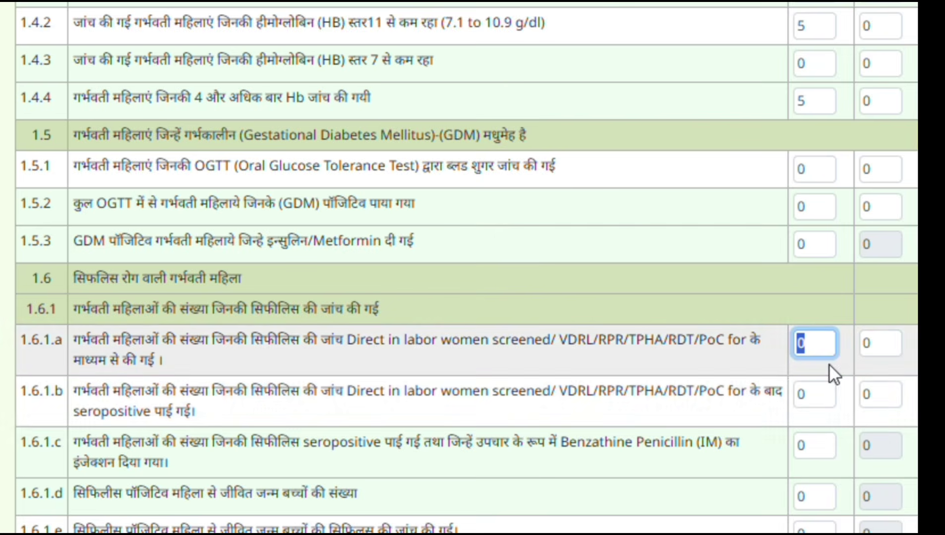
pyautogui.click(803, 394)
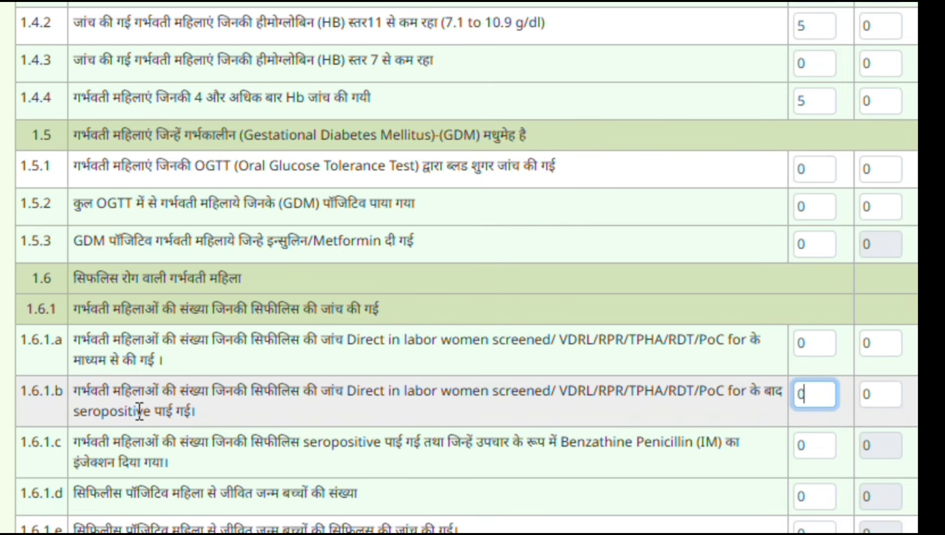
pyautogui.moveTo(61, 420); pyautogui.dragTo(194, 421)
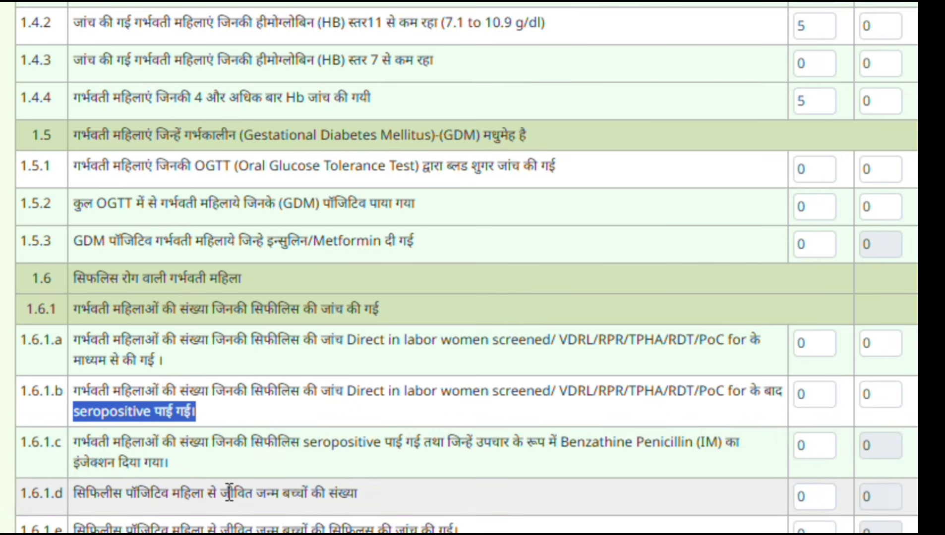
pyautogui.moveTo(73, 496); pyautogui.dragTo(275, 502)
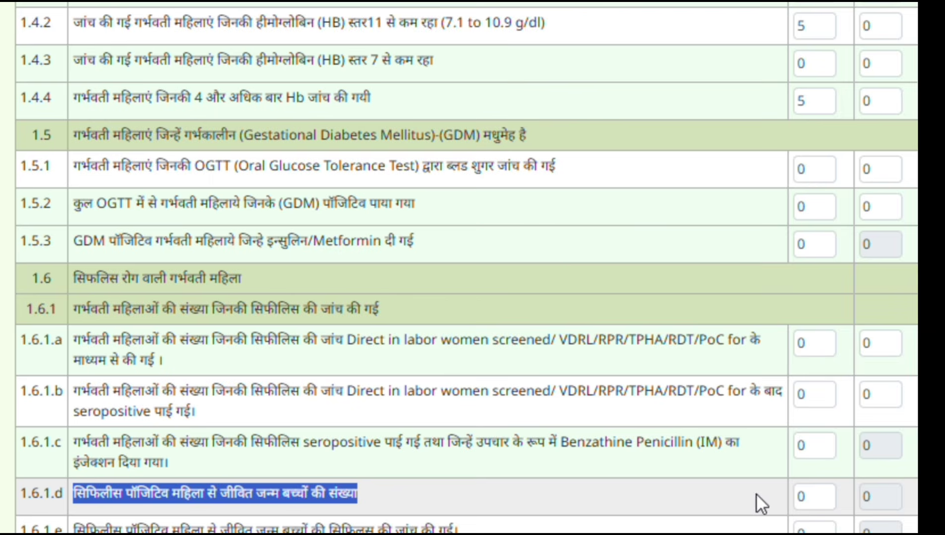
# Step: Examine the tuberculosis section 1.7, comparing the in-facility entry for TB screening in row 1.7.1.a with TB testing in row 1.7.1.b
pyautogui.scroll(-10, 180, 73)
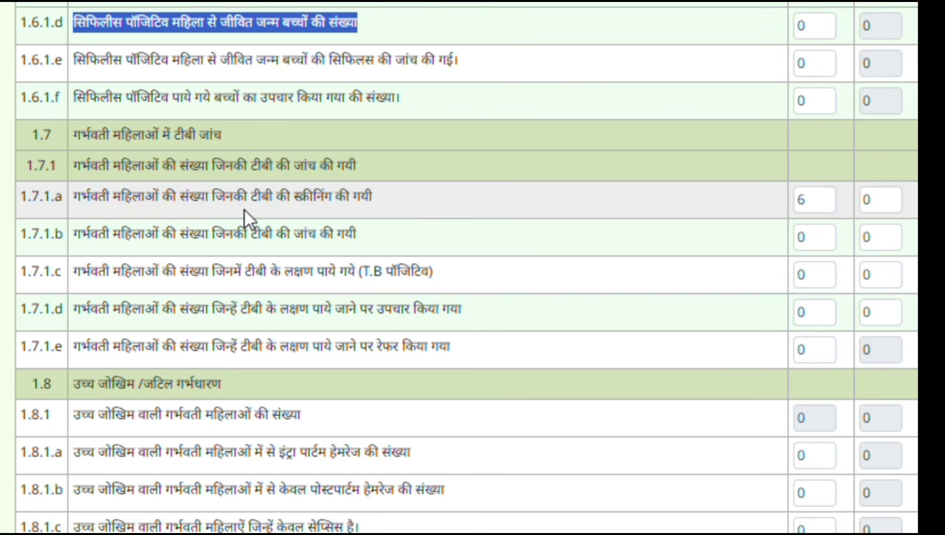
pyautogui.click(834, 196)
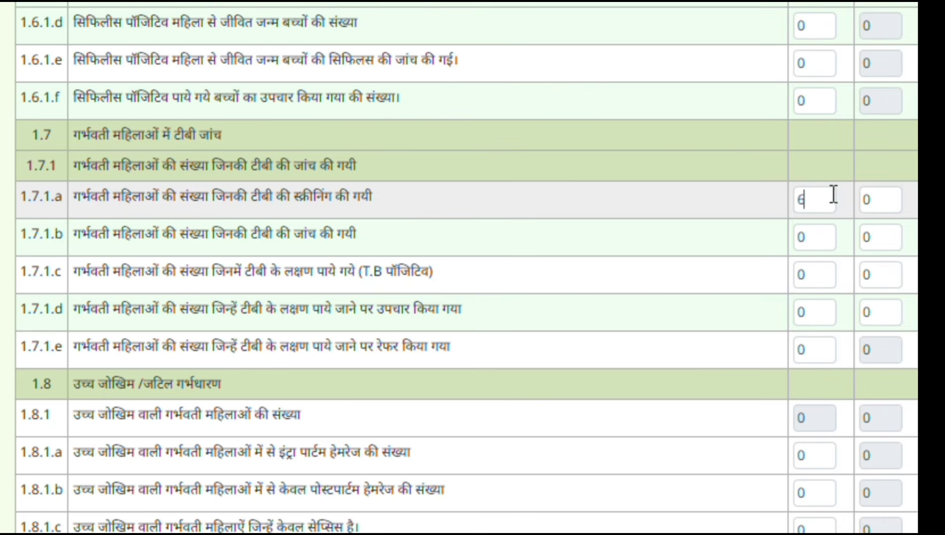
pyautogui.moveTo(833, 196); pyautogui.dragTo(792, 197)
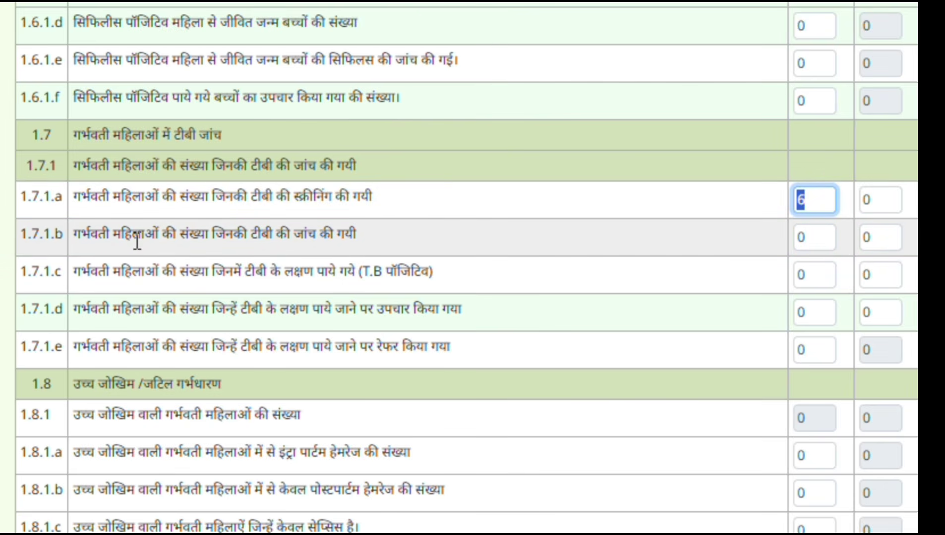
pyautogui.moveTo(134, 240); pyautogui.dragTo(249, 247)
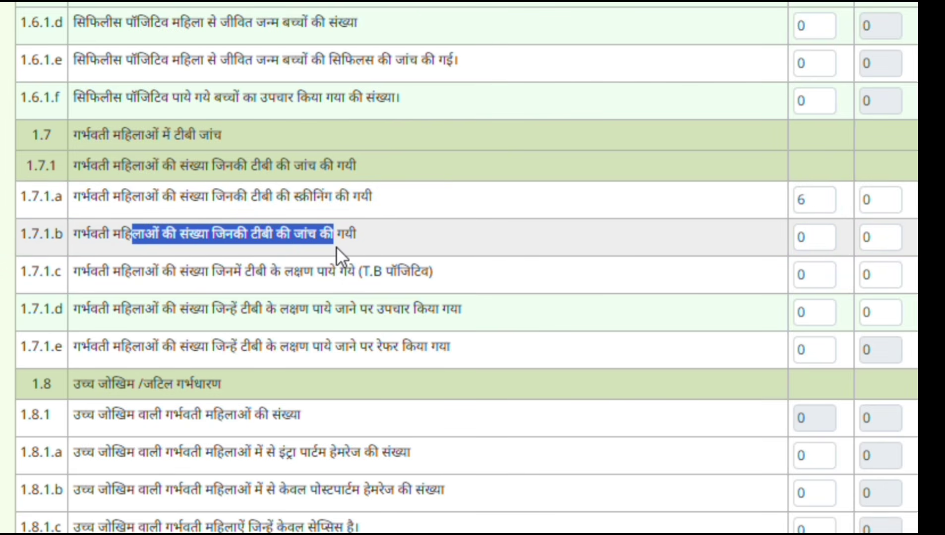
pyautogui.moveTo(820, 238); pyautogui.dragTo(795, 243)
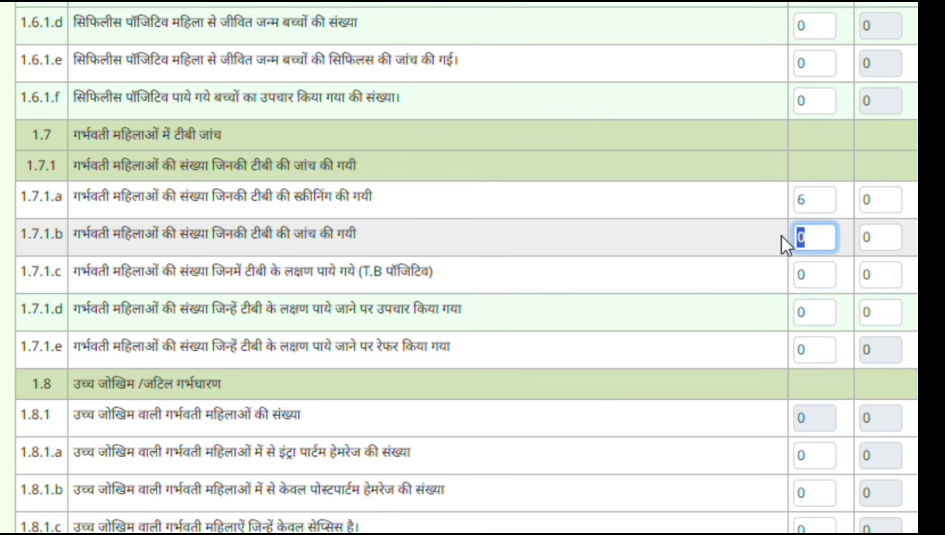
pyautogui.click(801, 196)
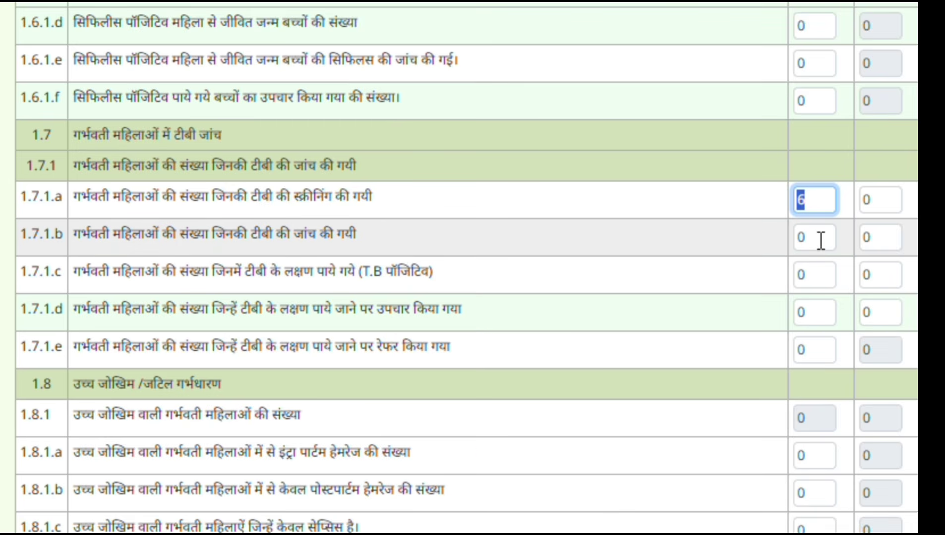
pyautogui.click(821, 241)
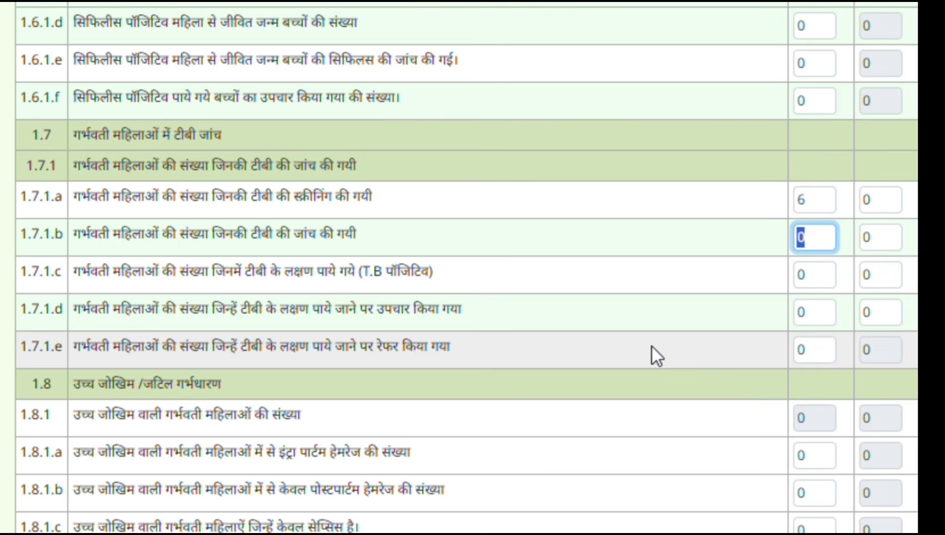
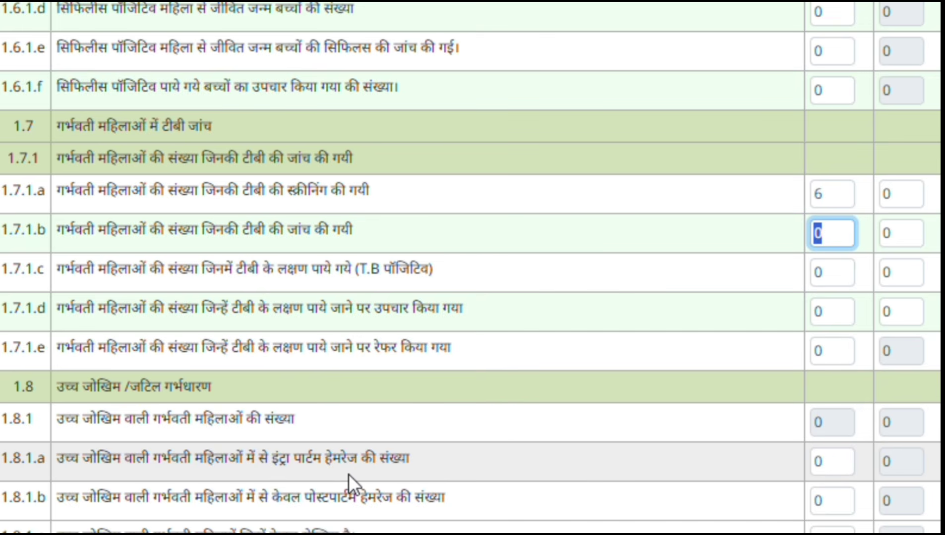
# Step: Examine the high-risk pregnancy rows 1.8.1.a to 1.8.1.d covering intrapartum haemorrhage, postpartum haemorrhage, sepsis and eclampsia, including the in-facility eclampsia entry
pyautogui.moveTo(269, 458); pyautogui.dragTo(375, 459)
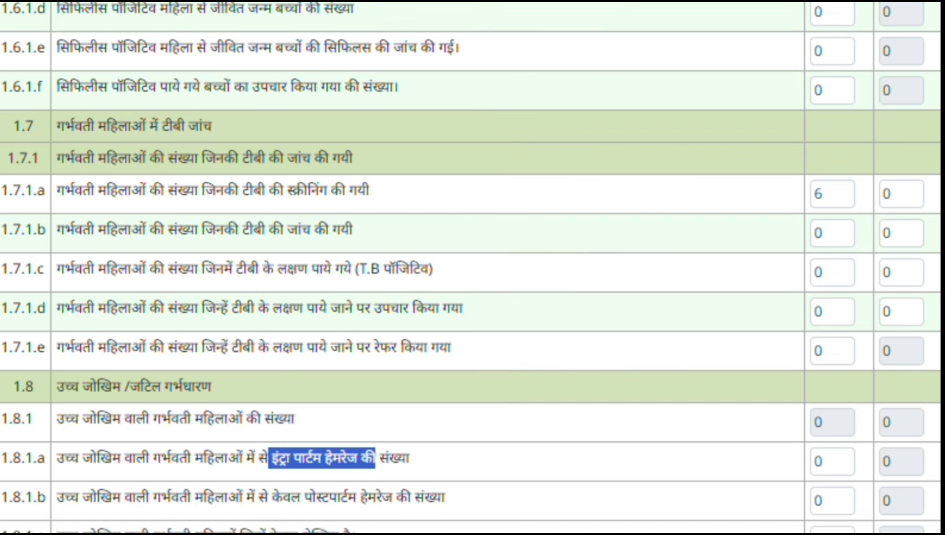
pyautogui.moveTo(269, 458); pyautogui.dragTo(379, 459)
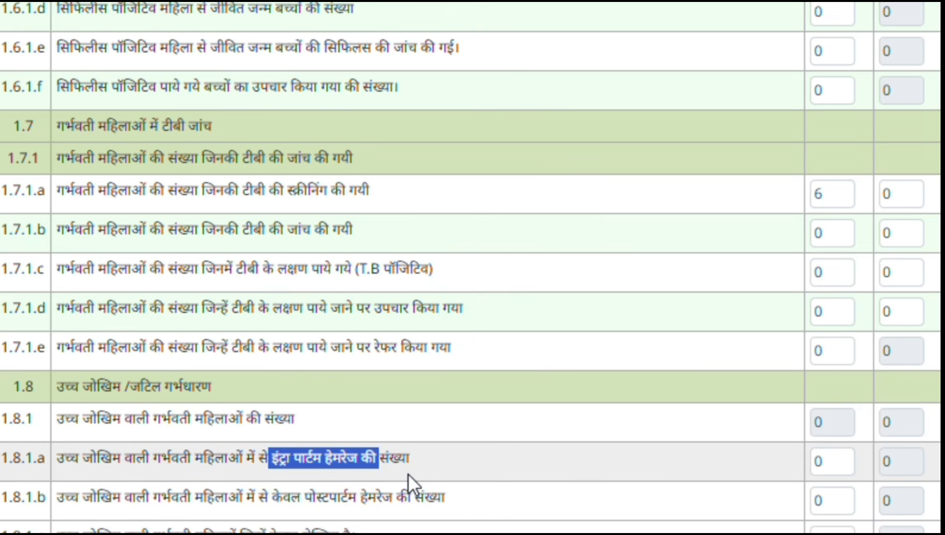
pyautogui.scroll(-3, 151, 405)
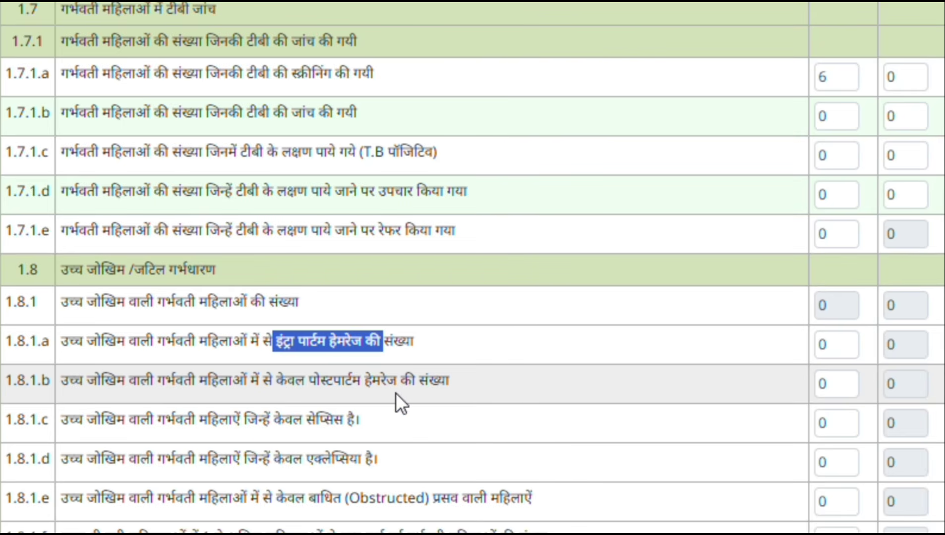
pyautogui.moveTo(275, 342); pyautogui.dragTo(367, 350)
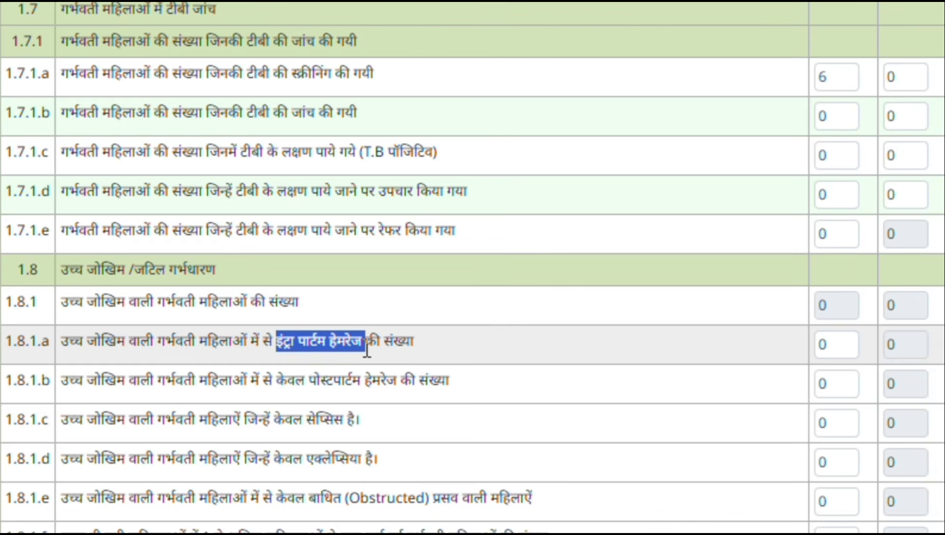
pyautogui.moveTo(308, 381); pyautogui.dragTo(397, 382)
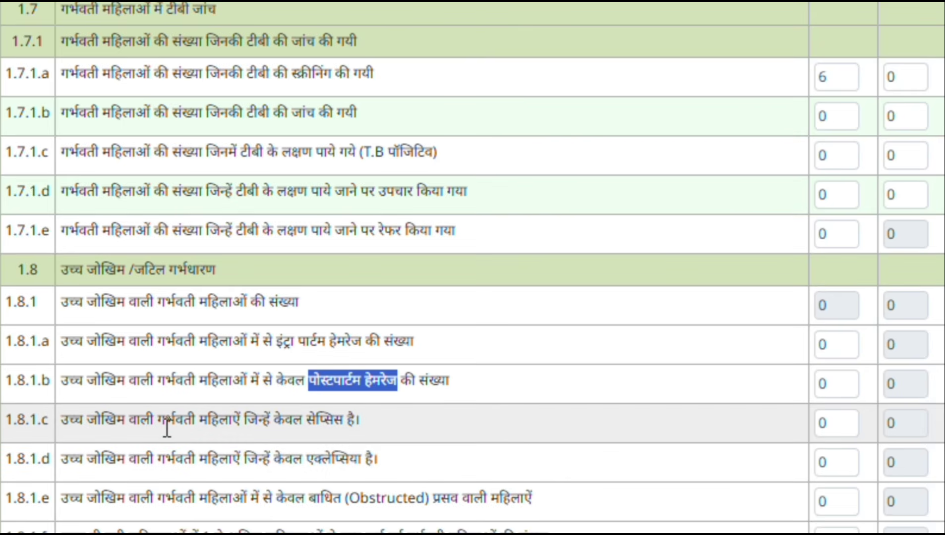
pyautogui.moveTo(168, 425); pyautogui.dragTo(284, 432)
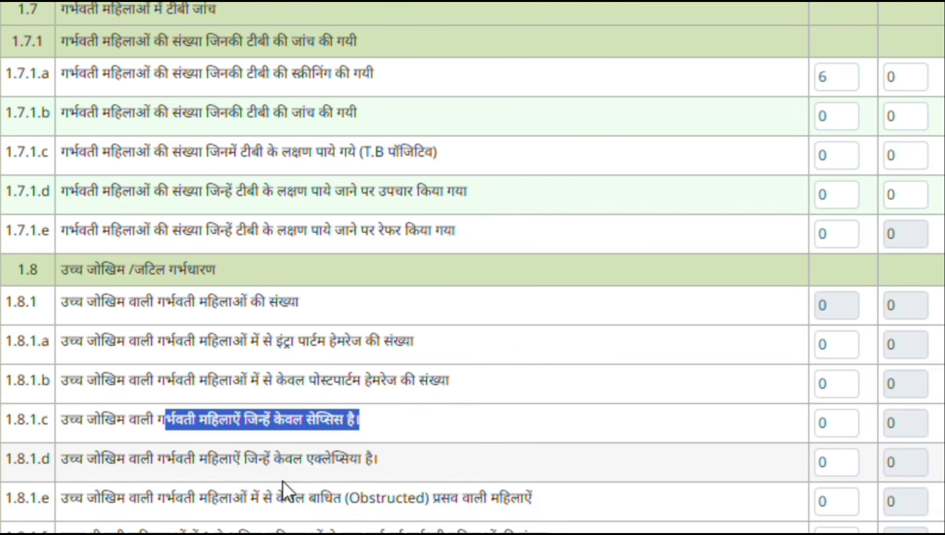
pyautogui.click(312, 466)
pyautogui.moveTo(312, 466); pyautogui.dragTo(370, 475)
pyautogui.moveTo(824, 475)
pyautogui.mouseDown()
pyautogui.moveTo(834, 473)
pyautogui.moveTo(811, 470)
pyautogui.mouseUp()
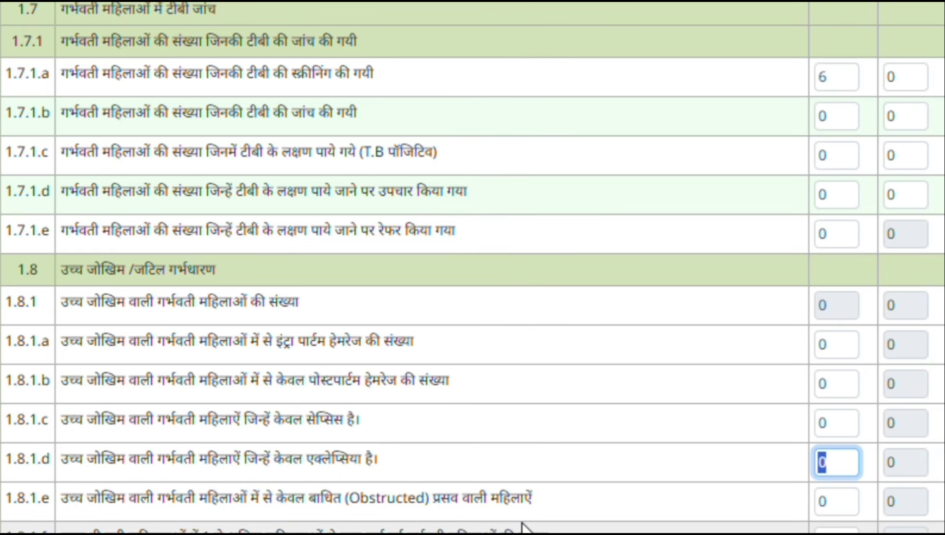
# Step: Check the in-facility entries for new antepartum high-risk cases in row 1.8.2 and intrapartum/PNC high-risk referrals out in row 1.8.3.a
pyautogui.scroll(-6, 521, 526)
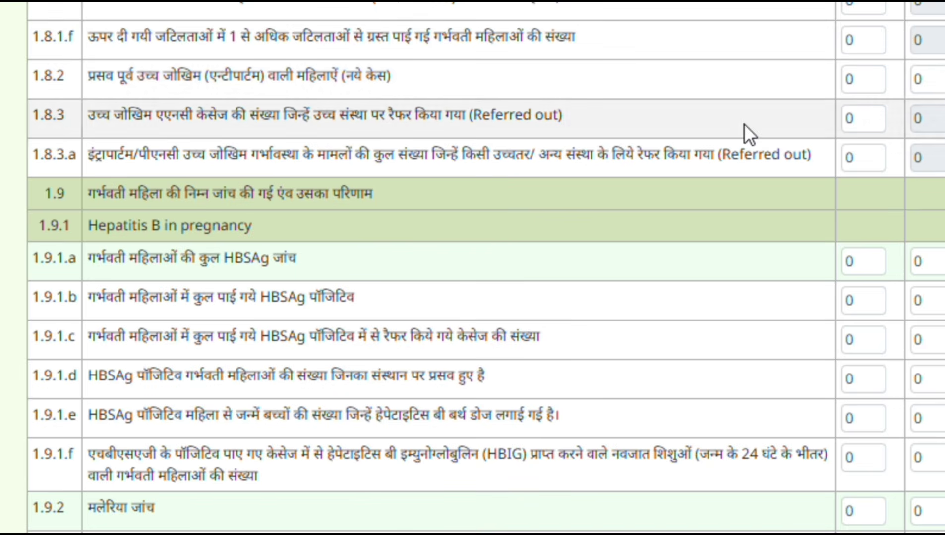
pyautogui.doubleClick(848, 81)
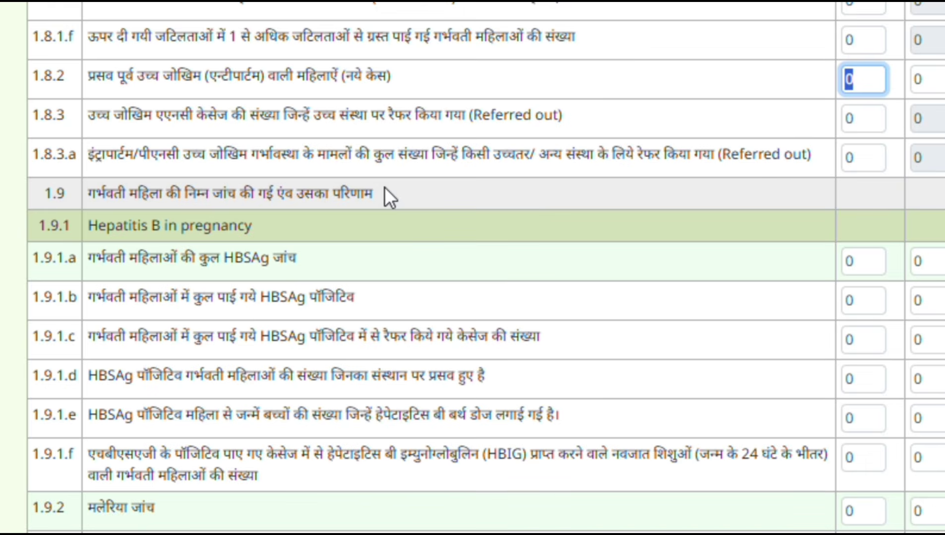
pyautogui.click(841, 154)
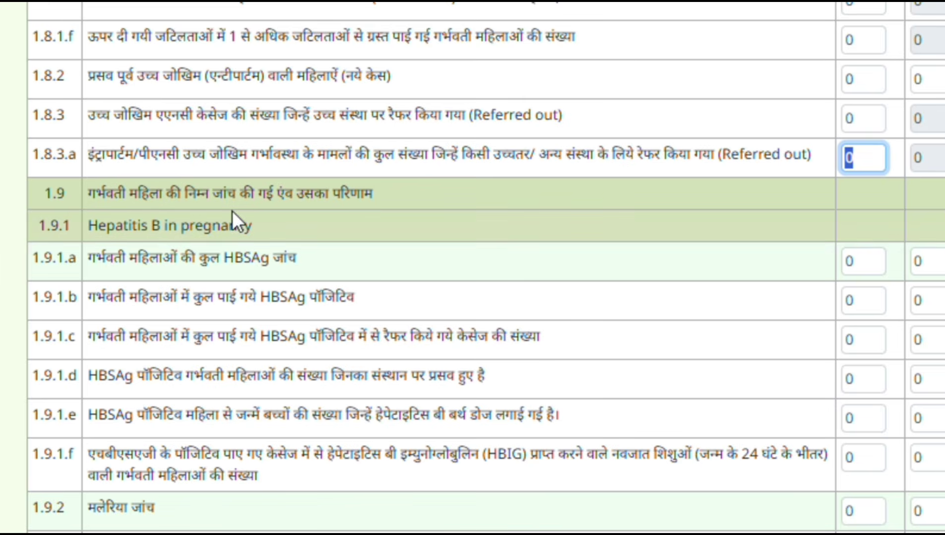
# Step: Examine the Hepatitis B rows 1.9.1.a to 1.9.1.e, from HBSAg testing and positives to referrals, facility deliveries and newborn birth doses
pyautogui.click(167, 273)
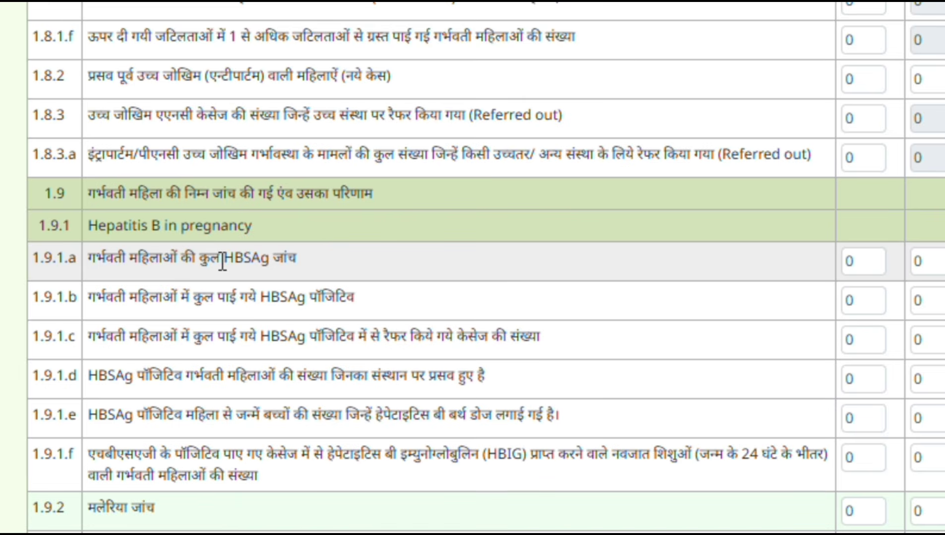
pyautogui.moveTo(221, 258); pyautogui.dragTo(297, 270)
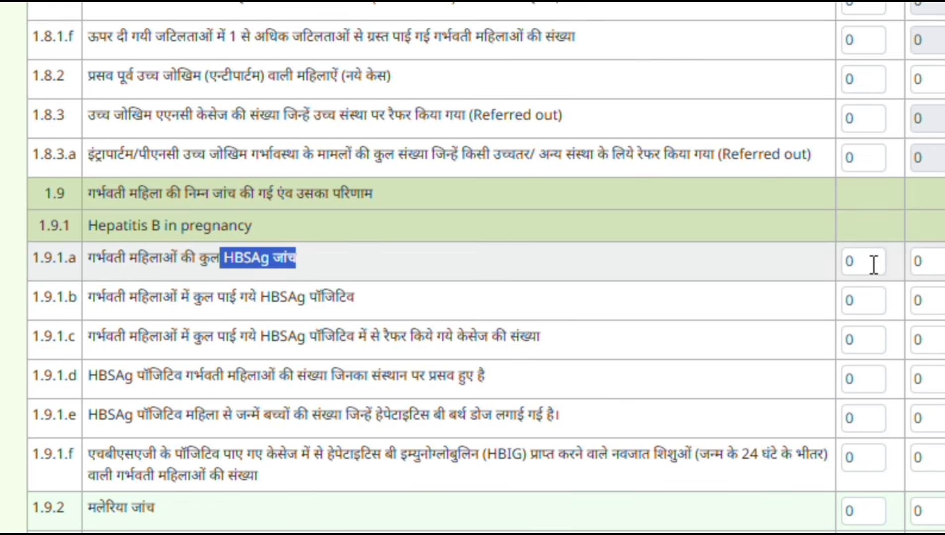
pyautogui.click(845, 261)
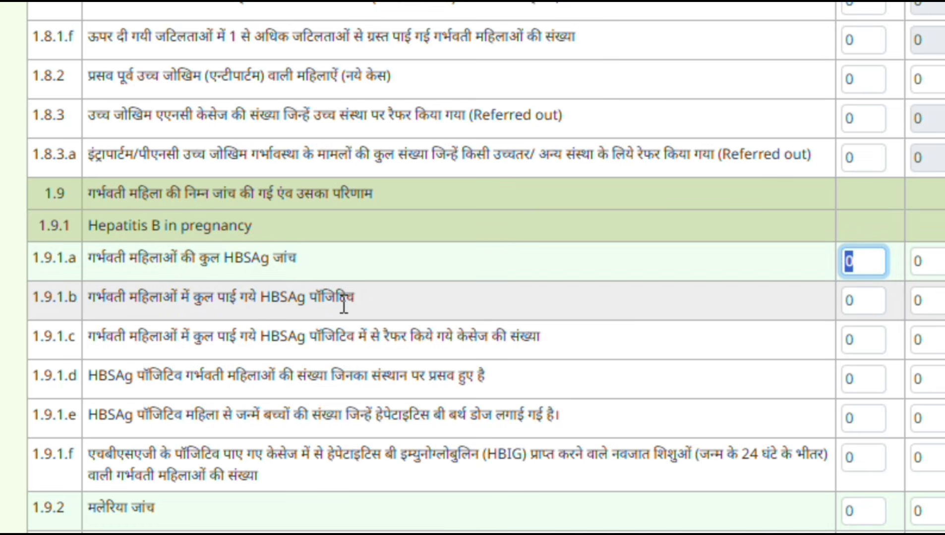
pyautogui.doubleClick(325, 299)
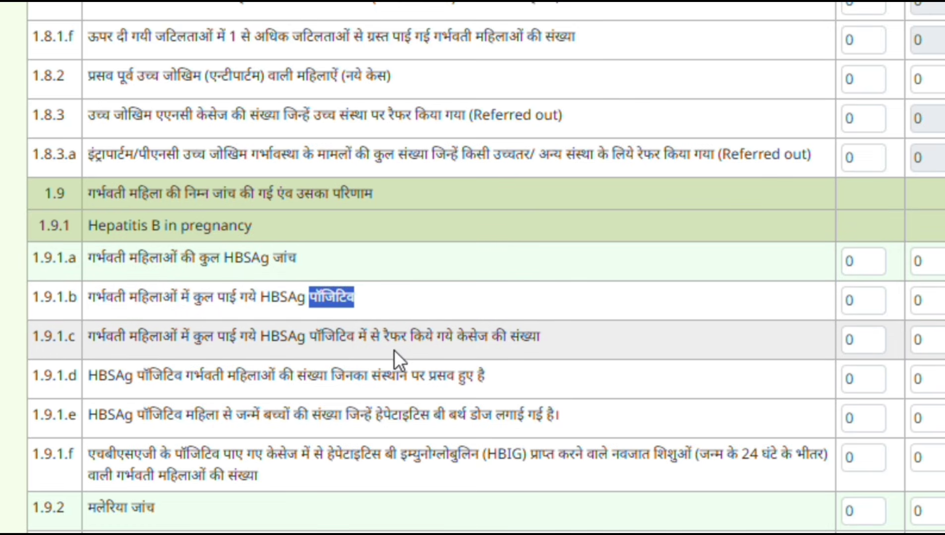
pyautogui.moveTo(452, 340); pyautogui.dragTo(539, 340)
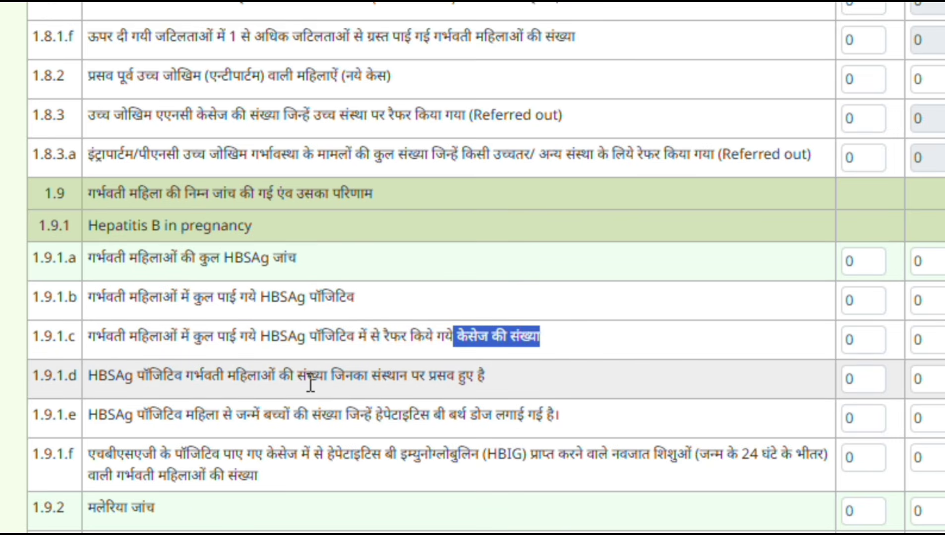
pyautogui.moveTo(334, 382); pyautogui.dragTo(505, 378)
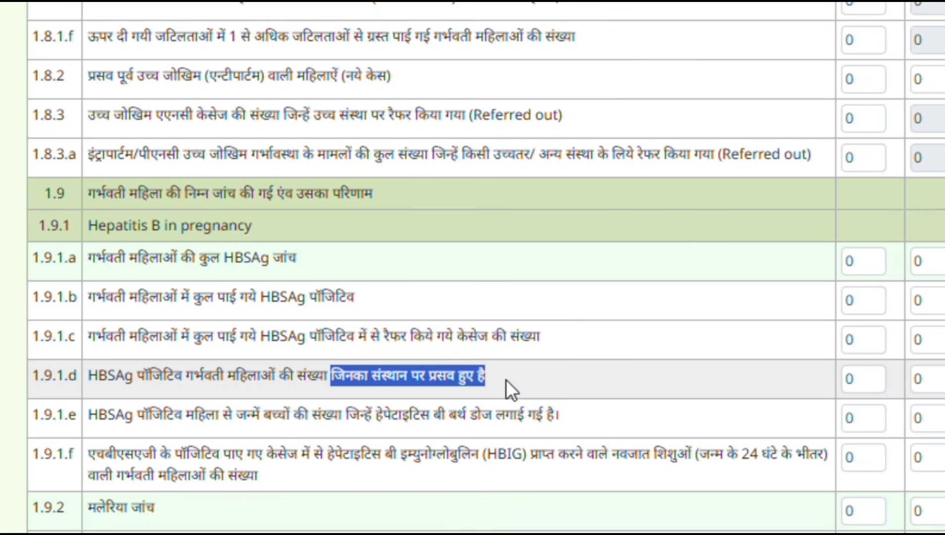
pyautogui.click(166, 423)
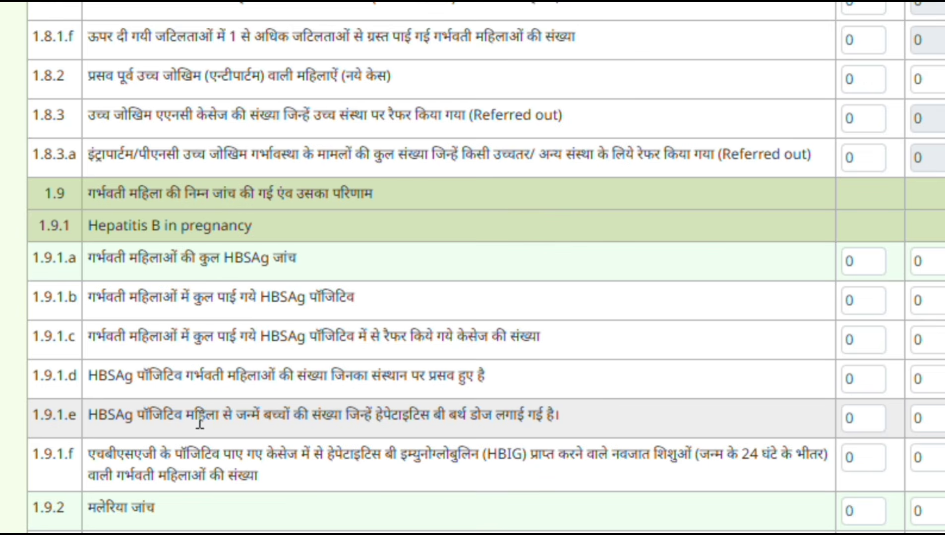
pyautogui.moveTo(195, 424); pyautogui.dragTo(550, 426)
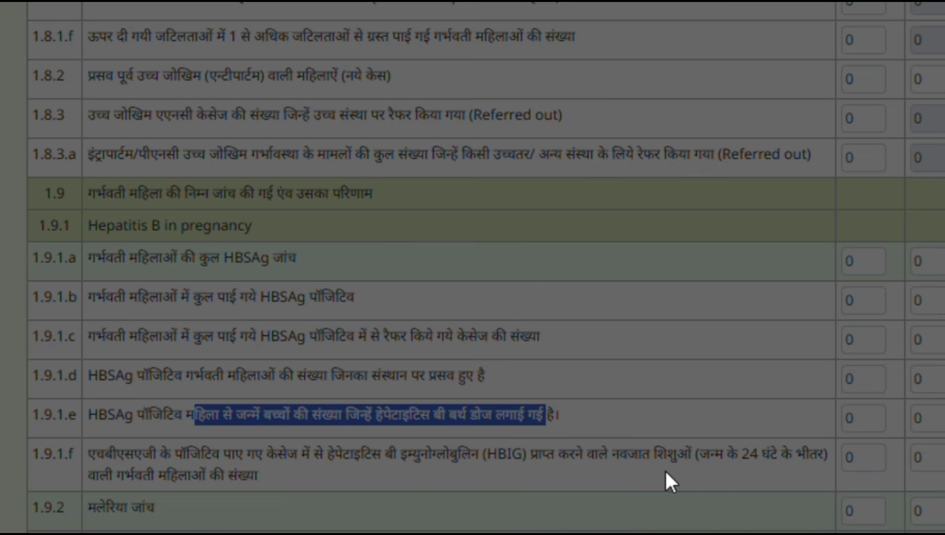
# Step: Set the in-facility malaria tests in row 1.9.2 to 6 and check the malaria-positive entry in row 1.9.3
pyautogui.scroll(-3, 147, 521)
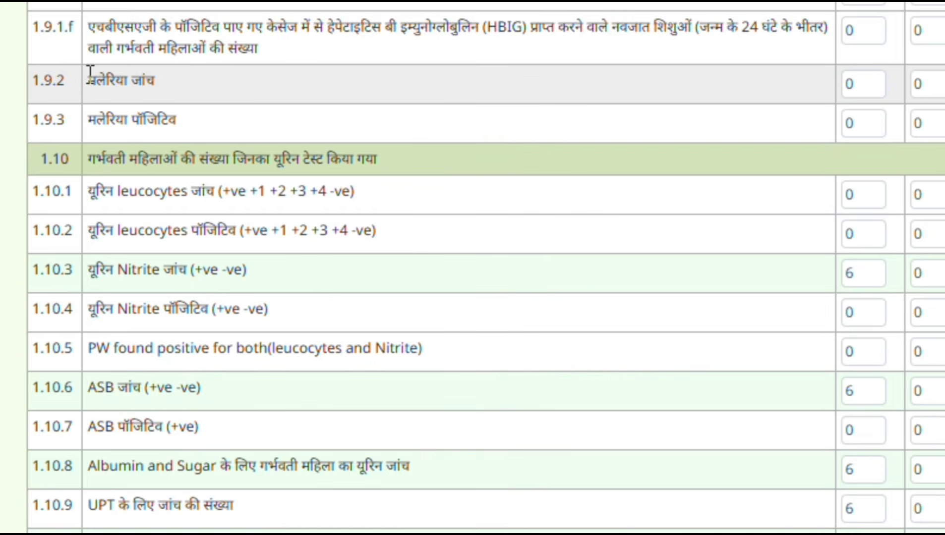
pyautogui.moveTo(88, 79); pyautogui.dragTo(209, 90)
pyautogui.click(859, 78)
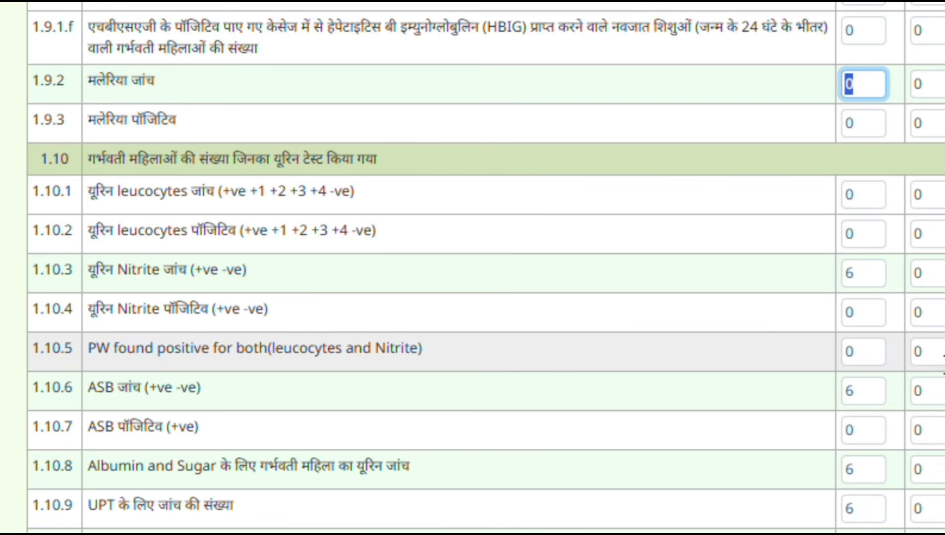
pyautogui.write('6')
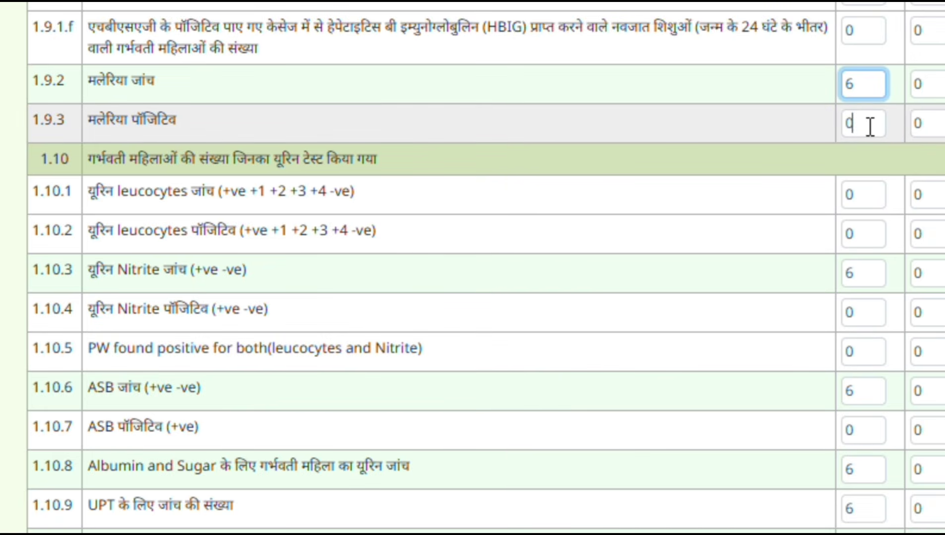
pyautogui.doubleClick(847, 128)
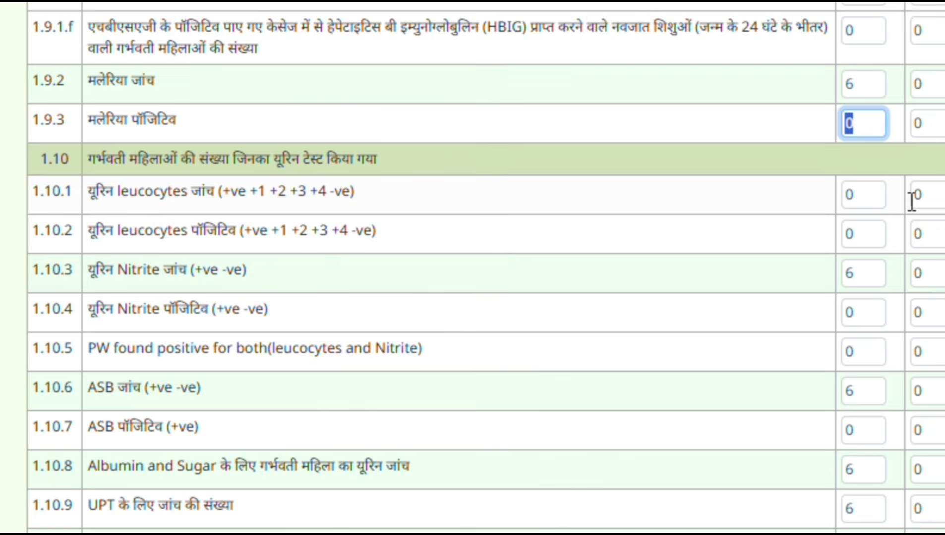
# Step: Set the in-facility urine leucocytes tests in row 1.10.1 to 6 and check them against the leucocytes-positive and Nitrite test rows 1.10.2 and 1.10.3
pyautogui.click(844, 195)
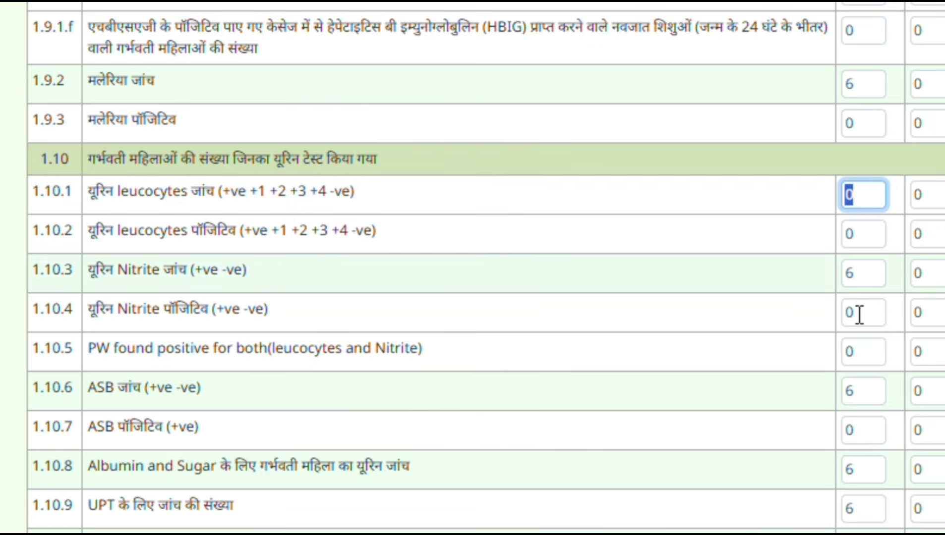
pyautogui.write('6')
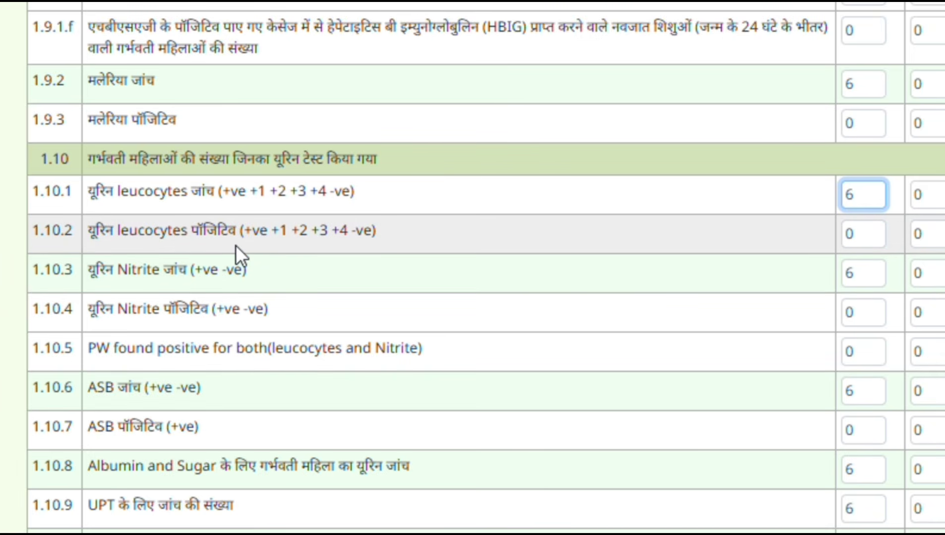
pyautogui.click(855, 239)
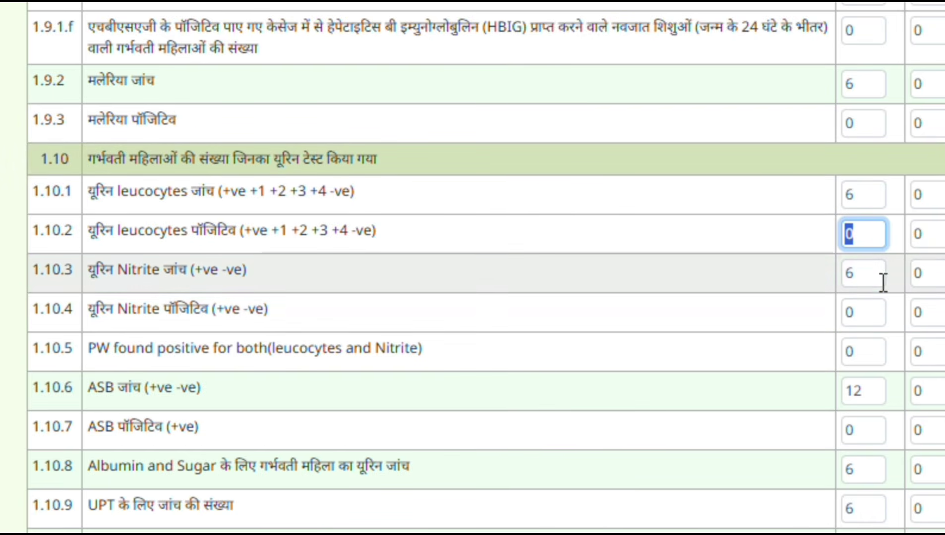
pyautogui.moveTo(871, 277); pyautogui.dragTo(827, 277)
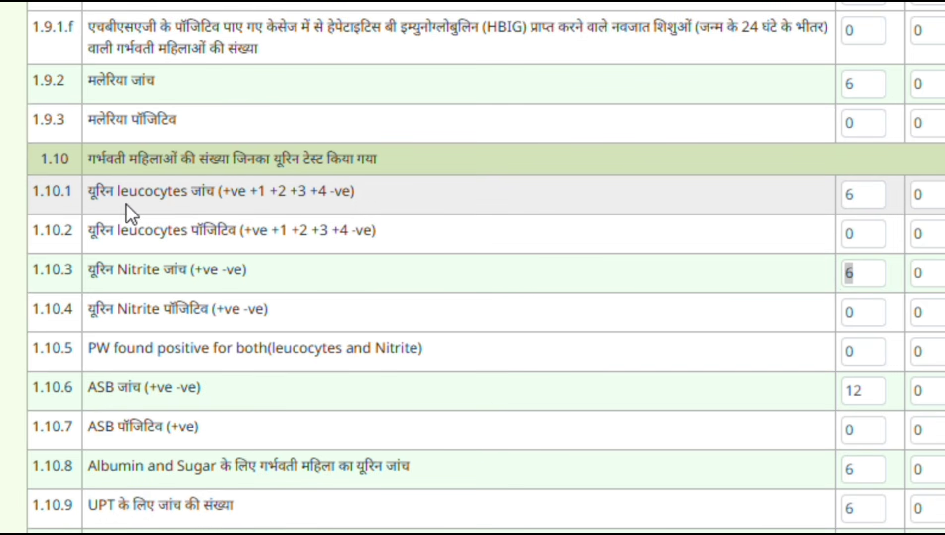
pyautogui.moveTo(180, 194); pyautogui.dragTo(386, 185)
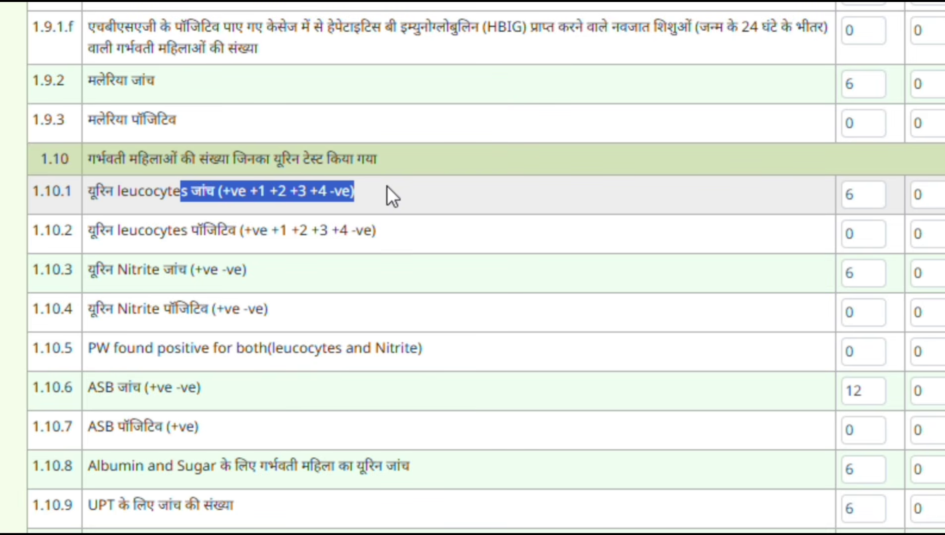
# Step: Check the in-facility urine Nitrite tests in row 1.10.3 against the Nitrite-positive and both-positive entries in rows 1.10.4 and 1.10.5
pyautogui.moveTo(88, 270); pyautogui.dragTo(222, 270)
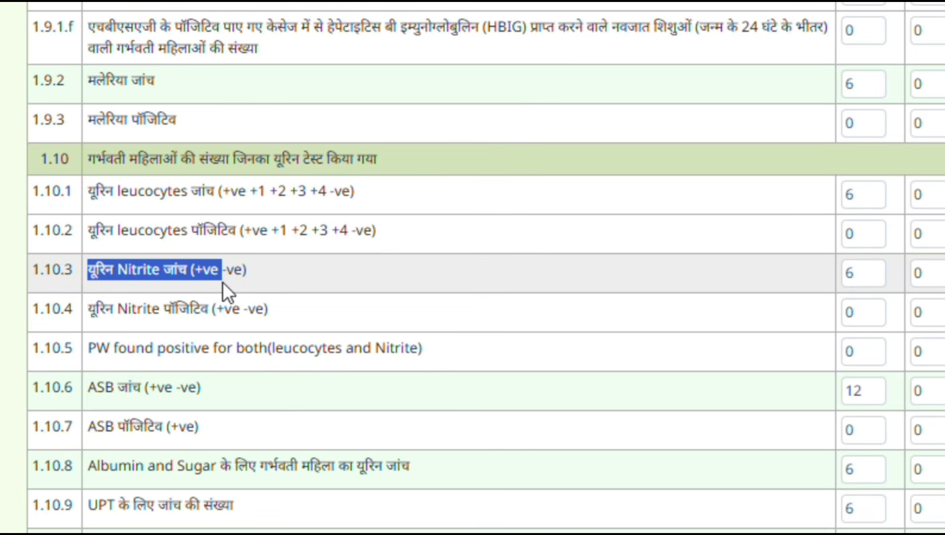
pyautogui.click(262, 277)
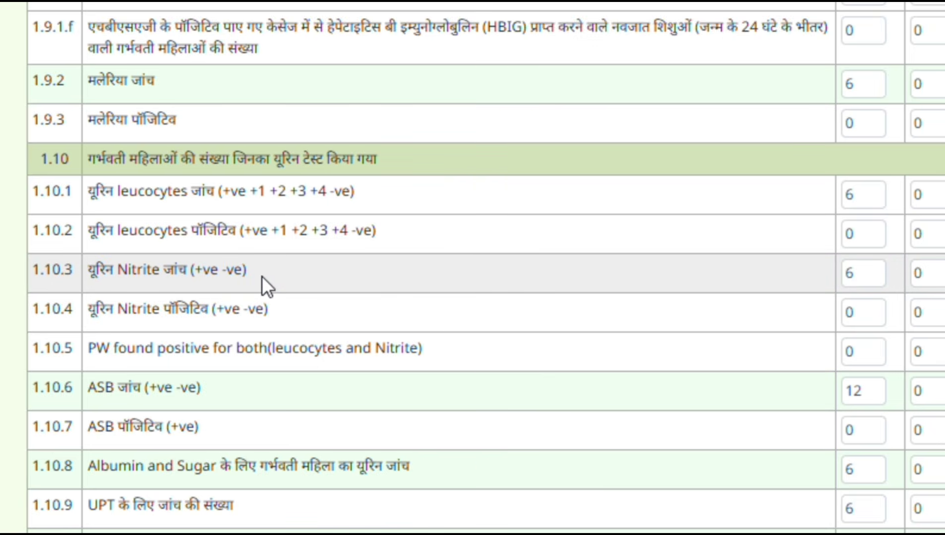
pyautogui.doubleClick(865, 273)
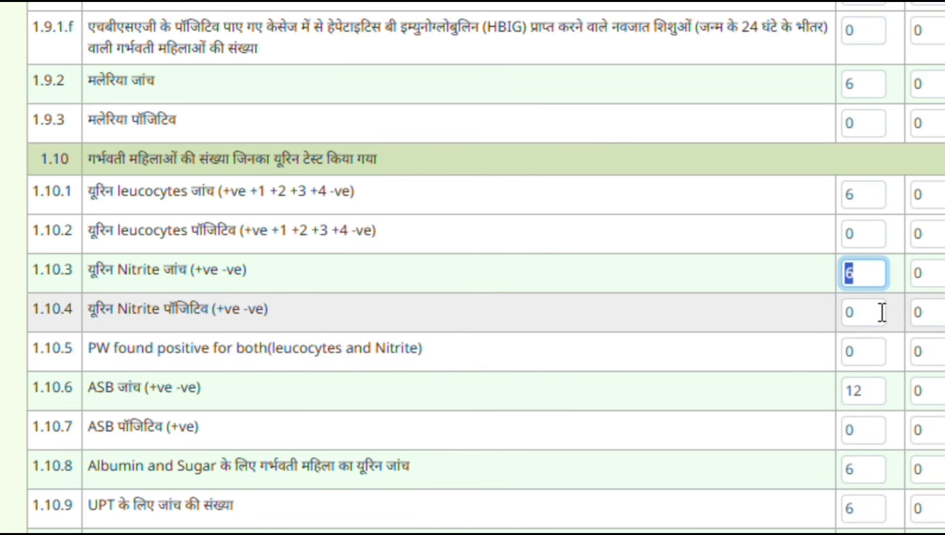
pyautogui.click(881, 311)
pyautogui.click(877, 356)
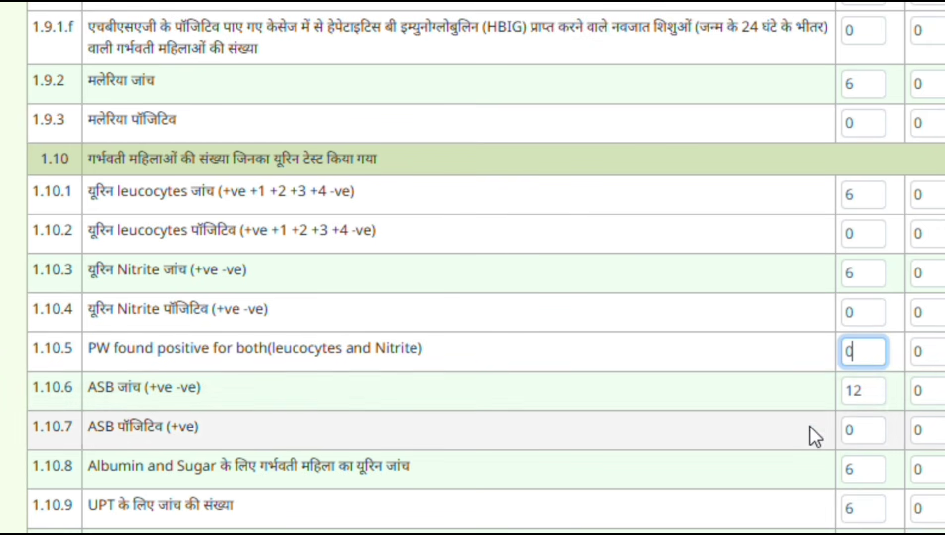
# Step: Compare the in-facility ASB tests in row 1.10.6 with the leucocytes and Nitrite tests in rows 1.10.1 and 1.10.3
pyautogui.doubleClick(846, 391)
pyautogui.click(858, 194)
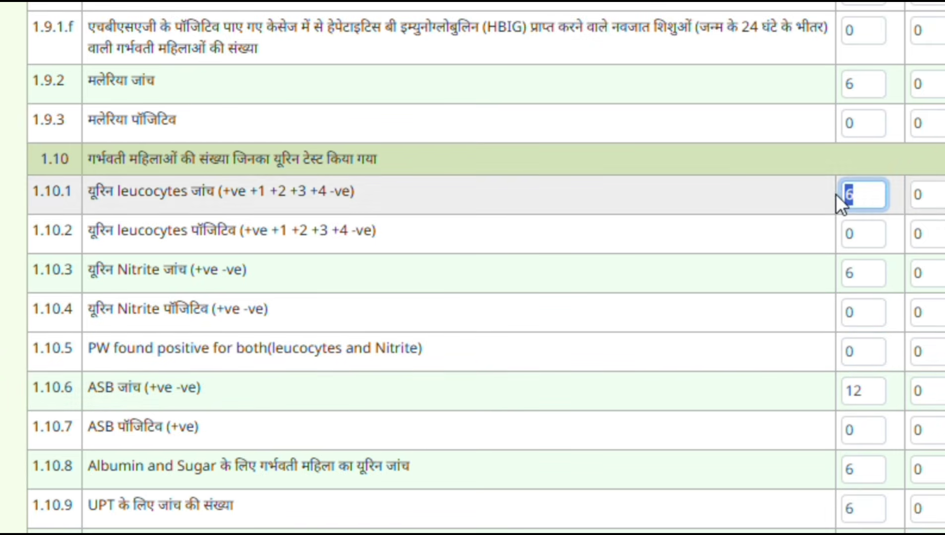
pyautogui.click(858, 277)
pyautogui.click(877, 402)
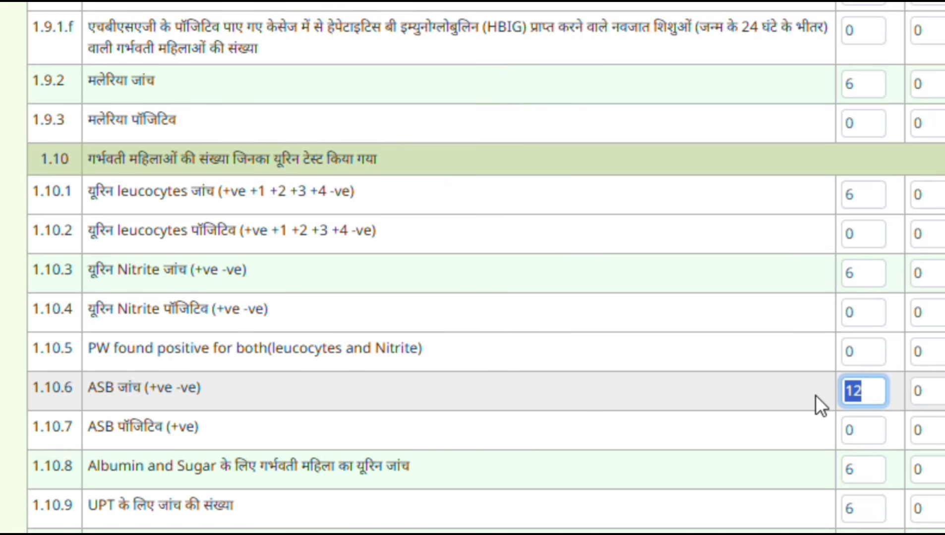
pyautogui.moveTo(87, 388); pyautogui.dragTo(206, 394)
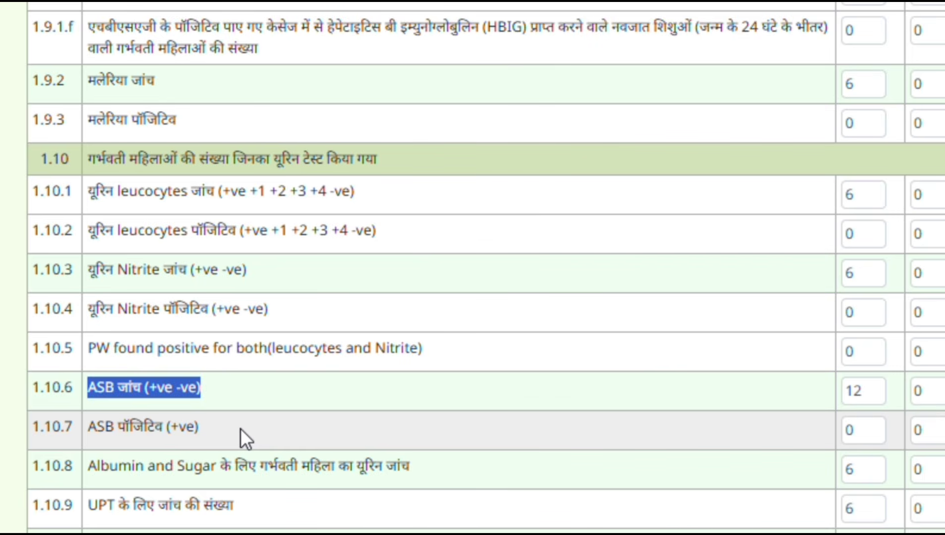
pyautogui.press('Tab')
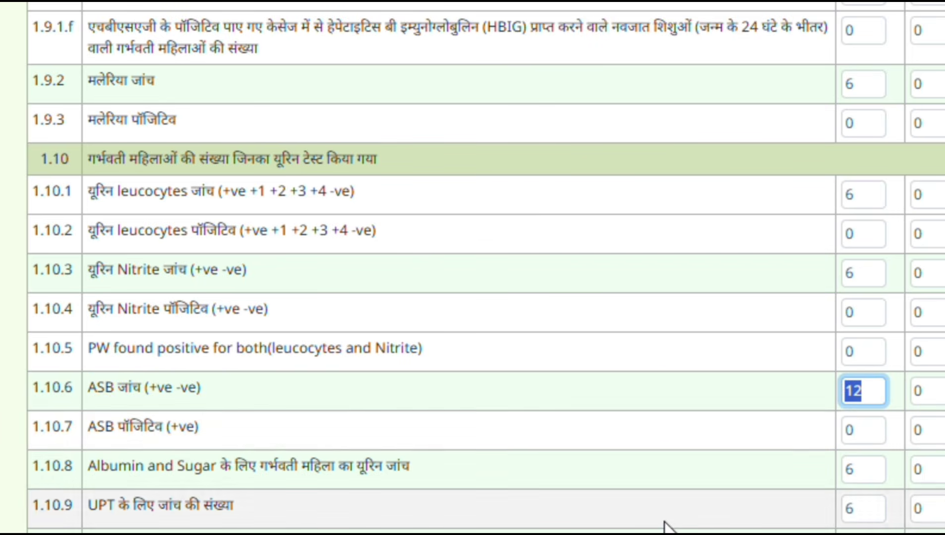
# Step: Check the in-facility ASB-positive entry in row 1.10.7 against the leucocytes-positive entry in row 1.10.2
pyautogui.press('Tab')
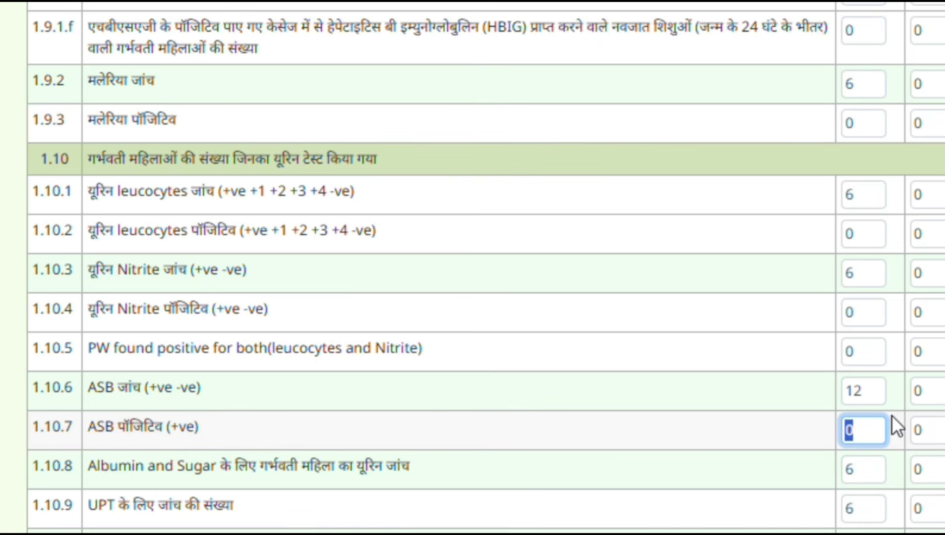
pyautogui.click(876, 233)
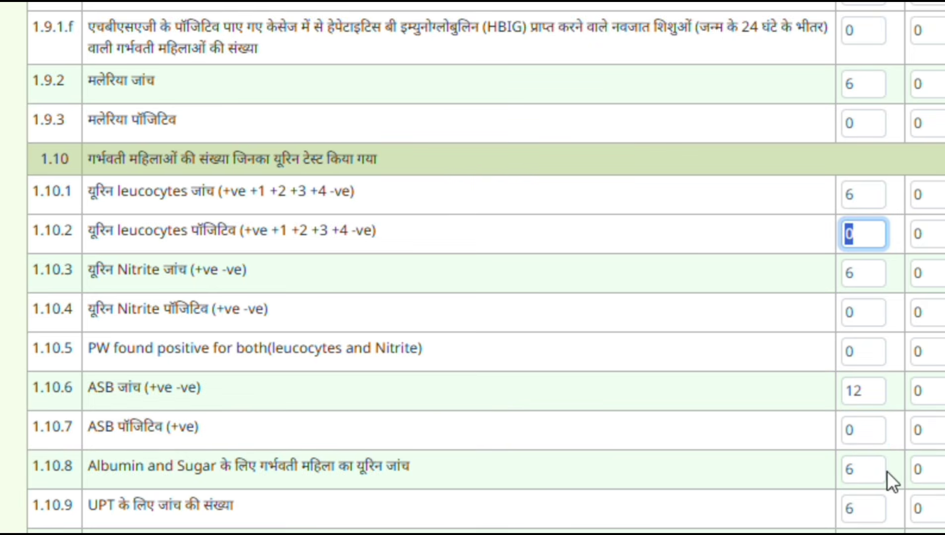
pyautogui.click(847, 432)
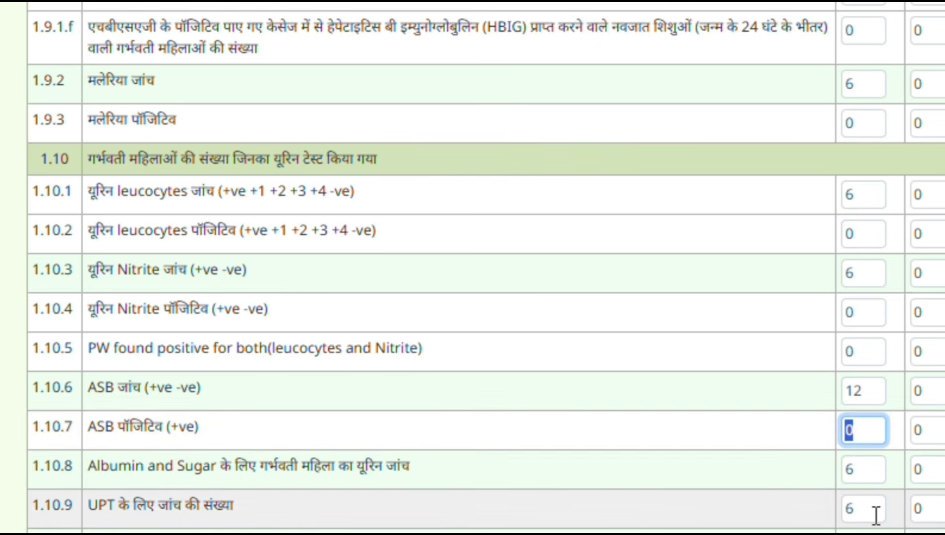
# Step: Examine rows 1.10.8 to 1.12, from Albumin and Sugar urine tests and UPT tests to complications treated at the facility and referred to higher facilities
pyautogui.scroll(-2, 173, 506)
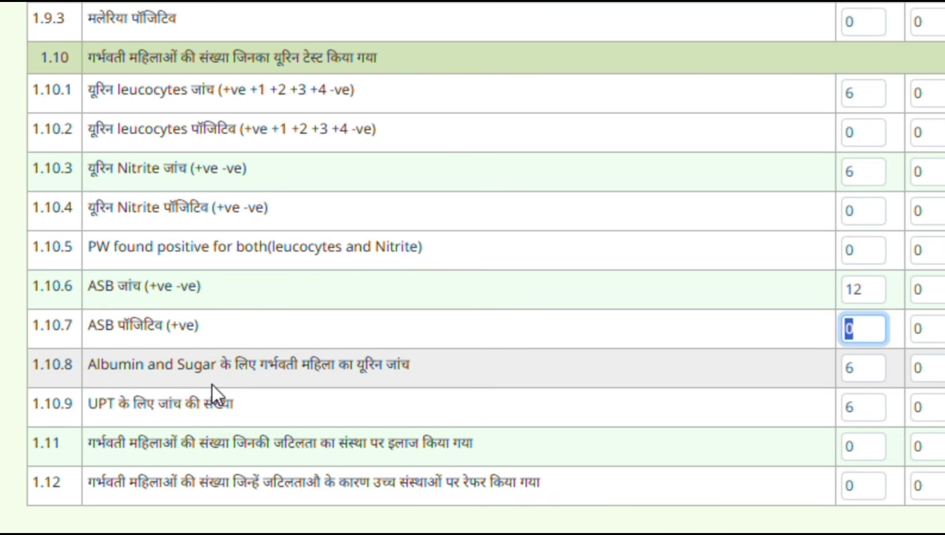
pyautogui.click(853, 374)
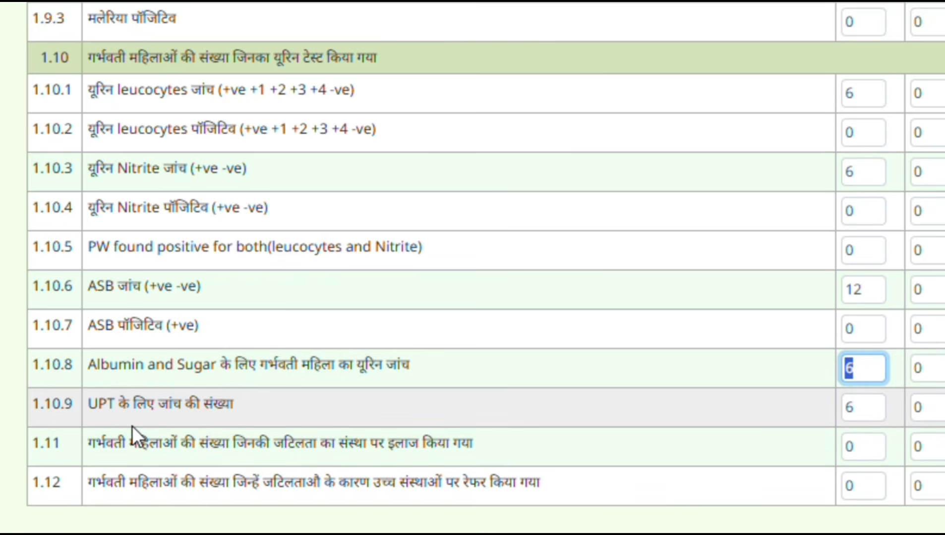
pyautogui.moveTo(88, 406); pyautogui.dragTo(210, 414)
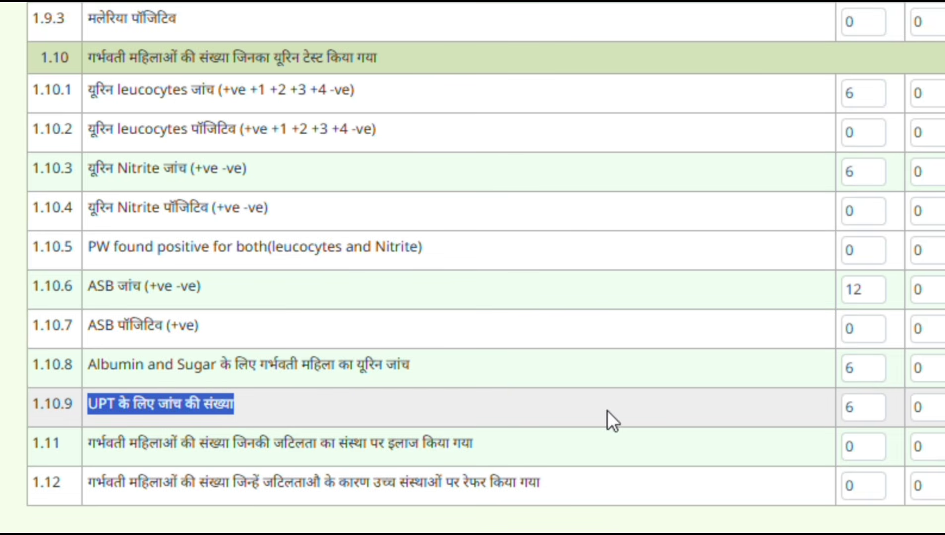
pyautogui.moveTo(876, 412); pyautogui.dragTo(838, 413)
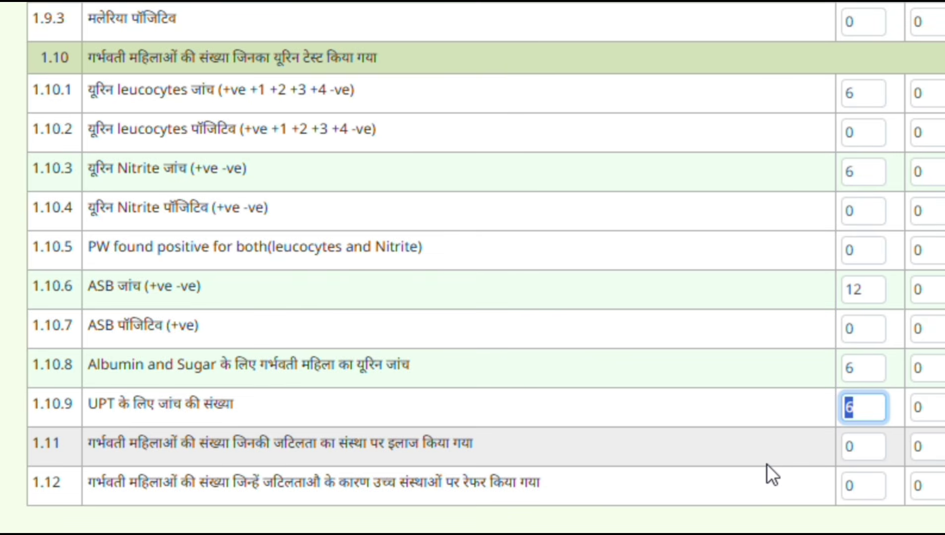
pyautogui.click(870, 411)
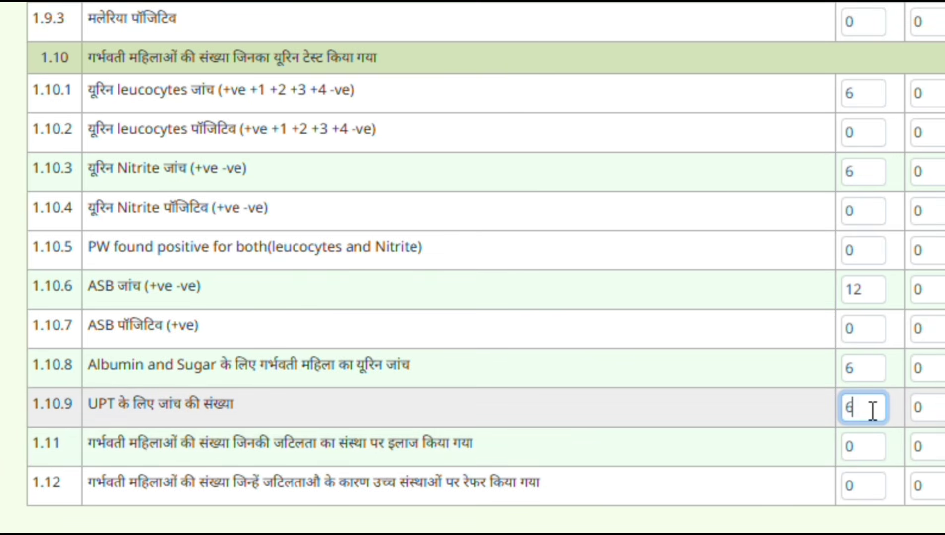
pyautogui.doubleClick(870, 410)
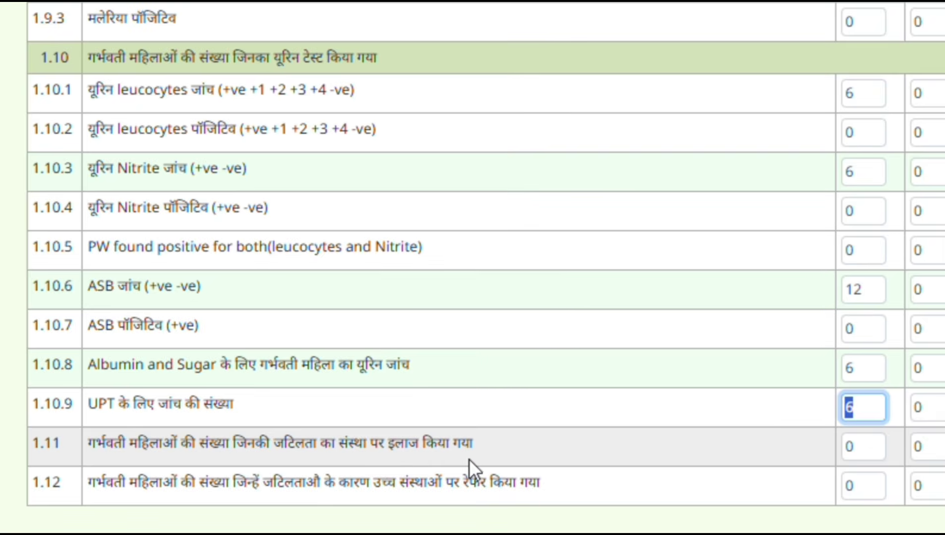
pyautogui.tripleClick(484, 455)
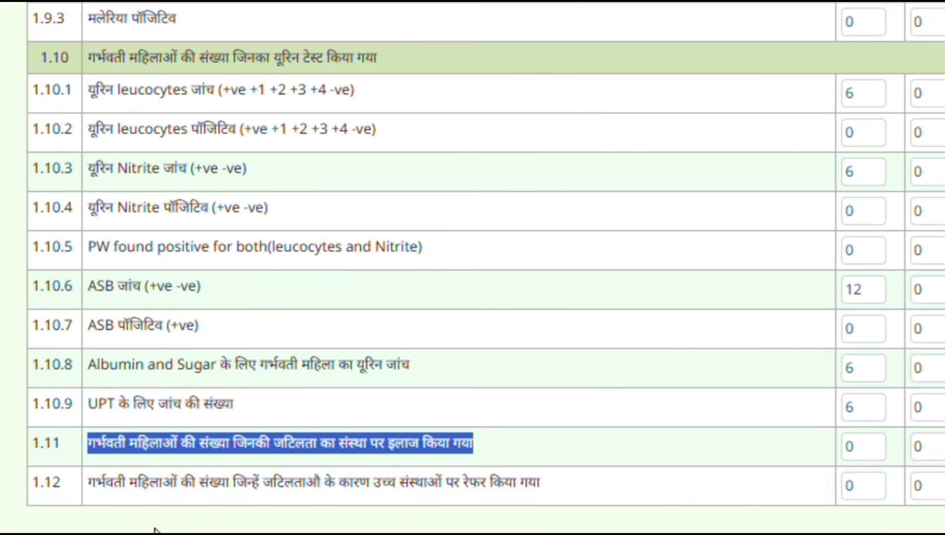
pyautogui.moveTo(283, 473); pyautogui.dragTo(568, 494)
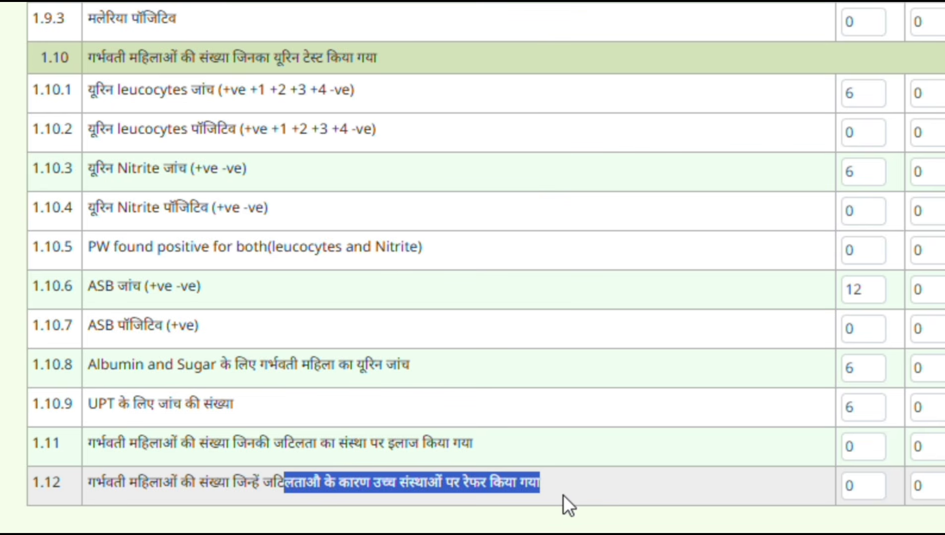